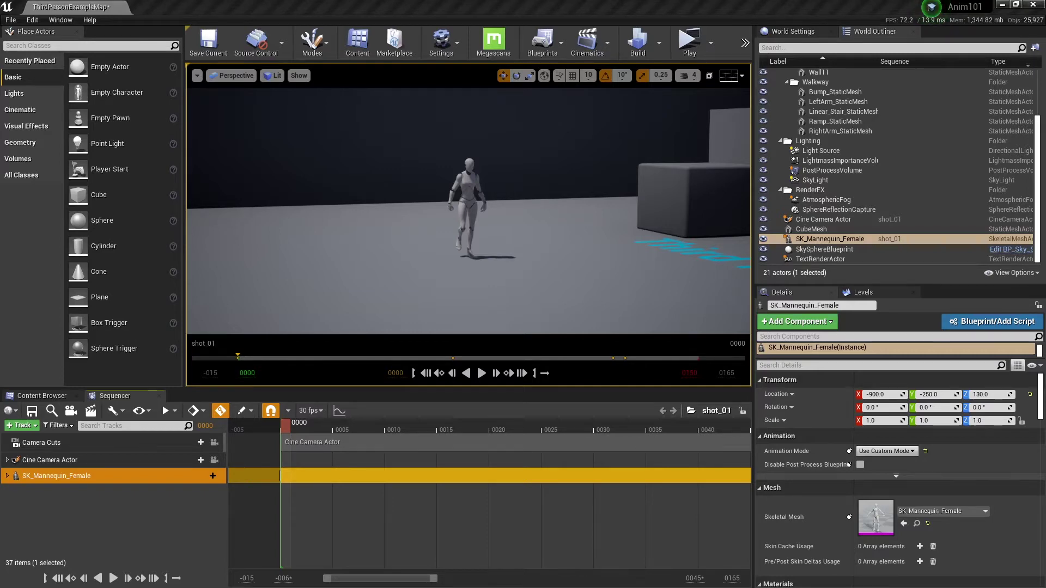
drag(1045, 92, 378, 54)
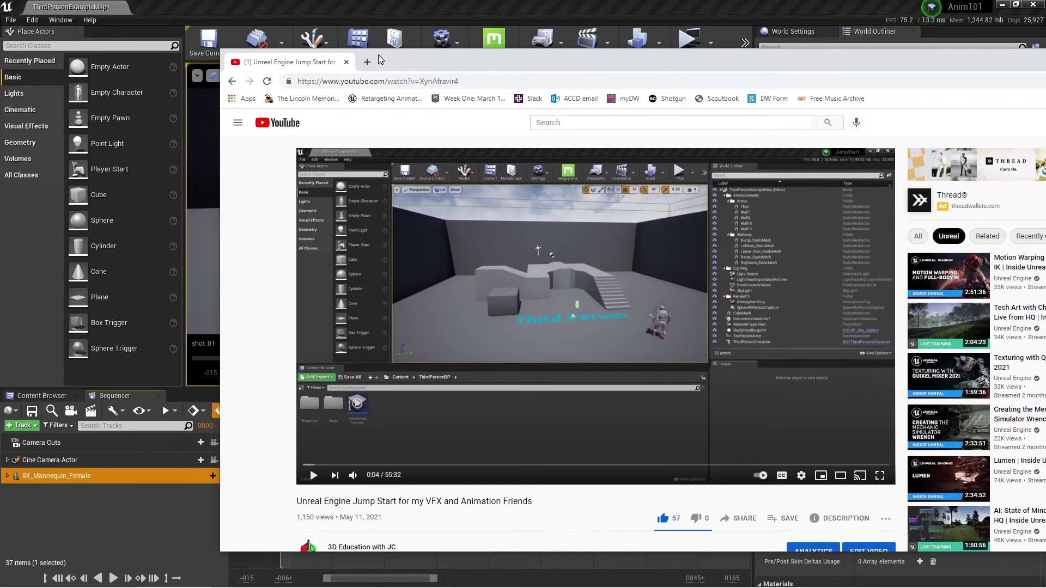
drag(378, 54, 1045, 327)
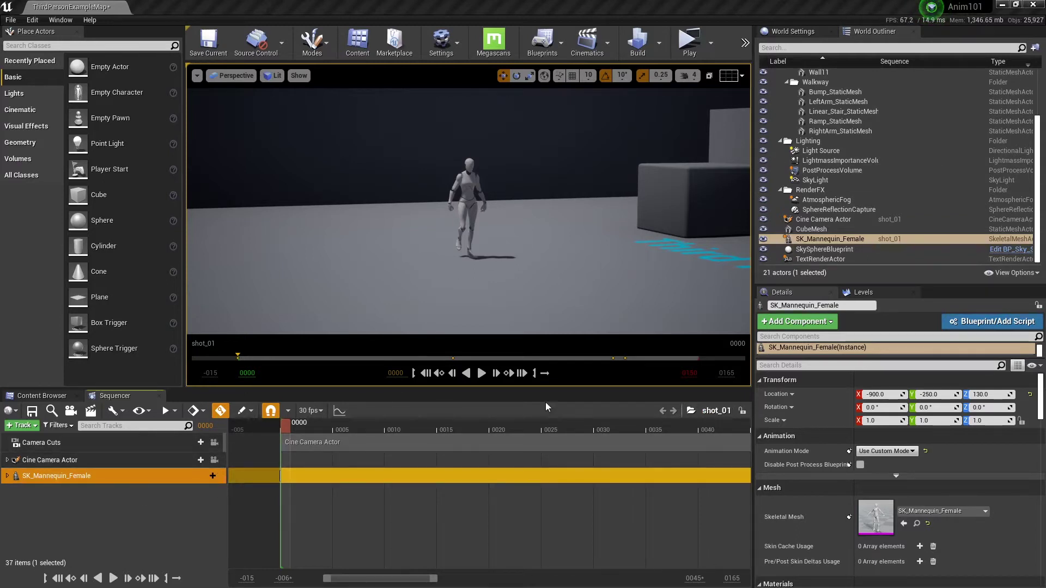
Play the shot_01 animation in the free perspective view and through the Cine Camera Actor.
click(481, 373)
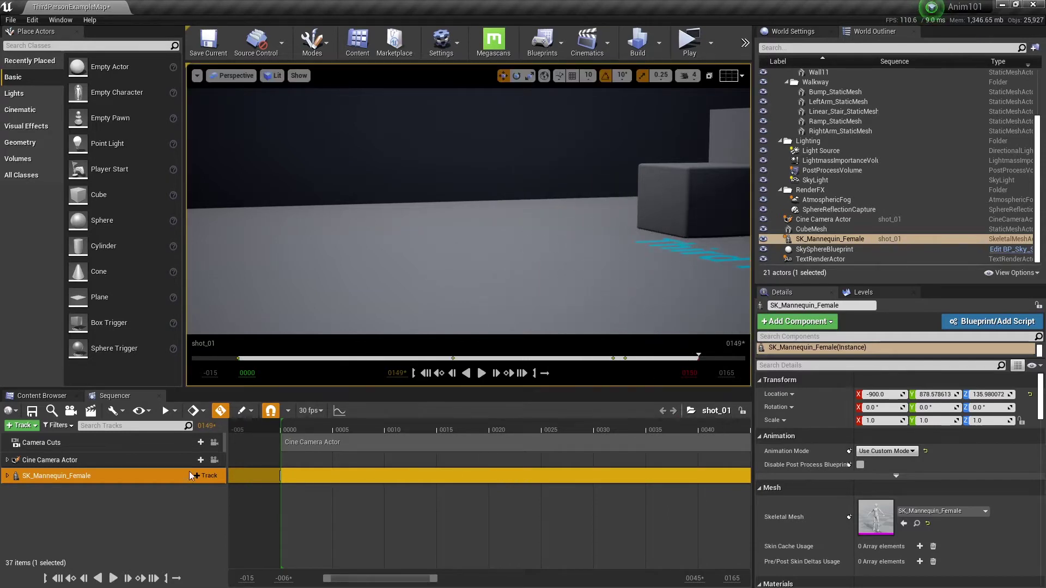
click(214, 459)
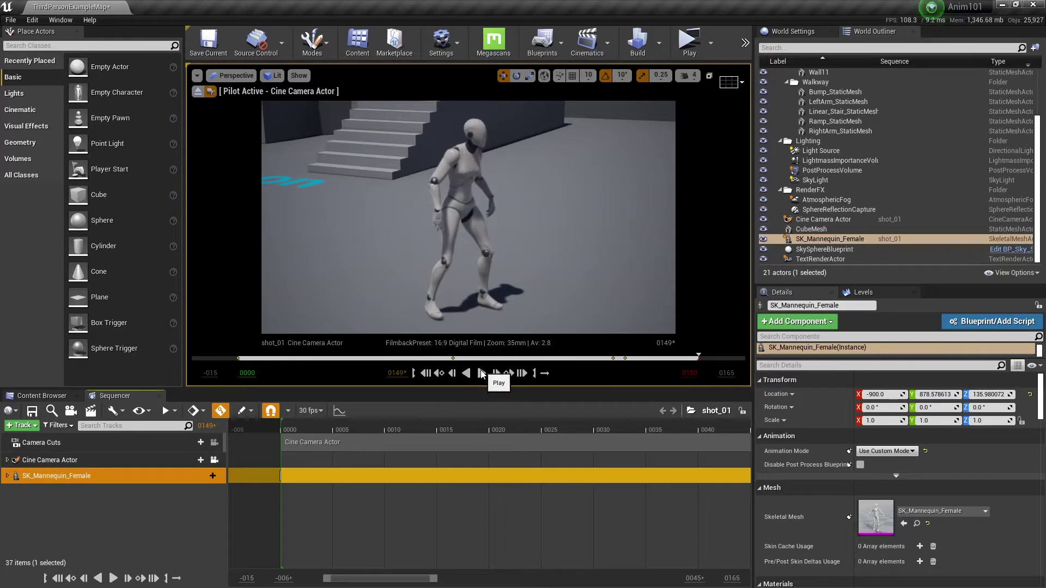
click(481, 374)
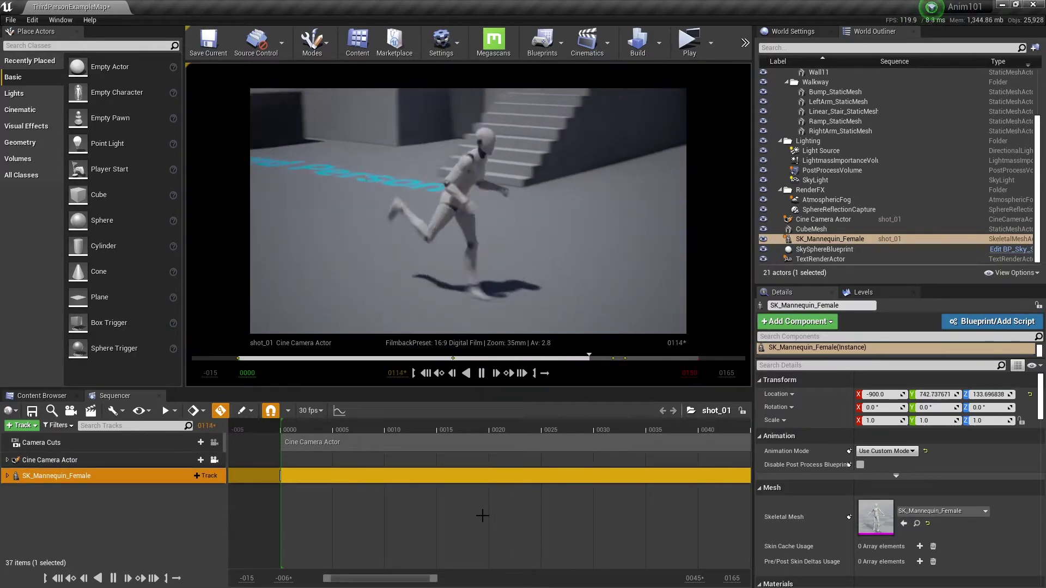
Set the Z relative offset of the Cine Camera Actor's look-at tracking to about 92.17.
click(73, 461)
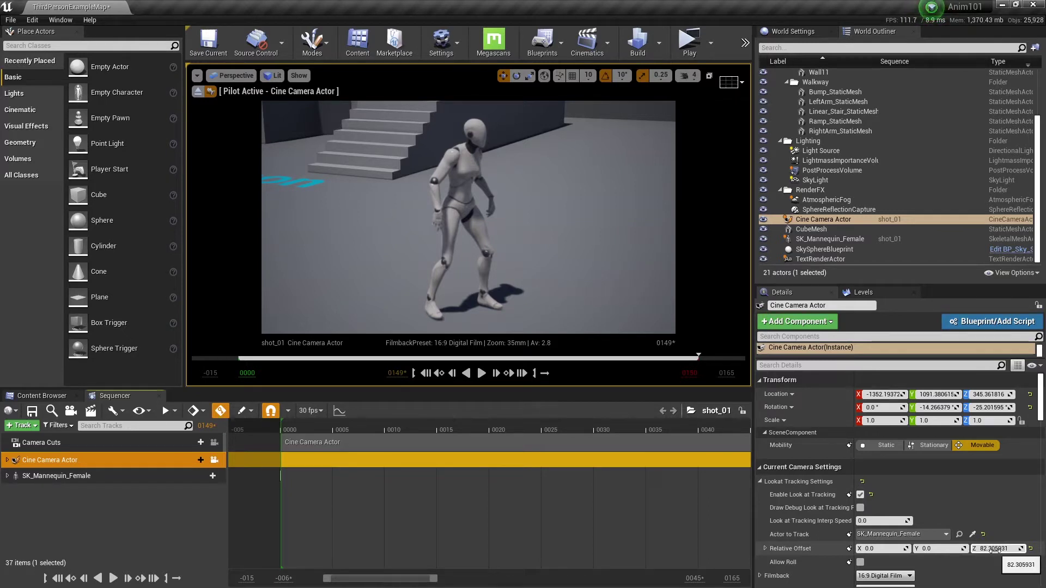
drag(994, 548, 1016, 549)
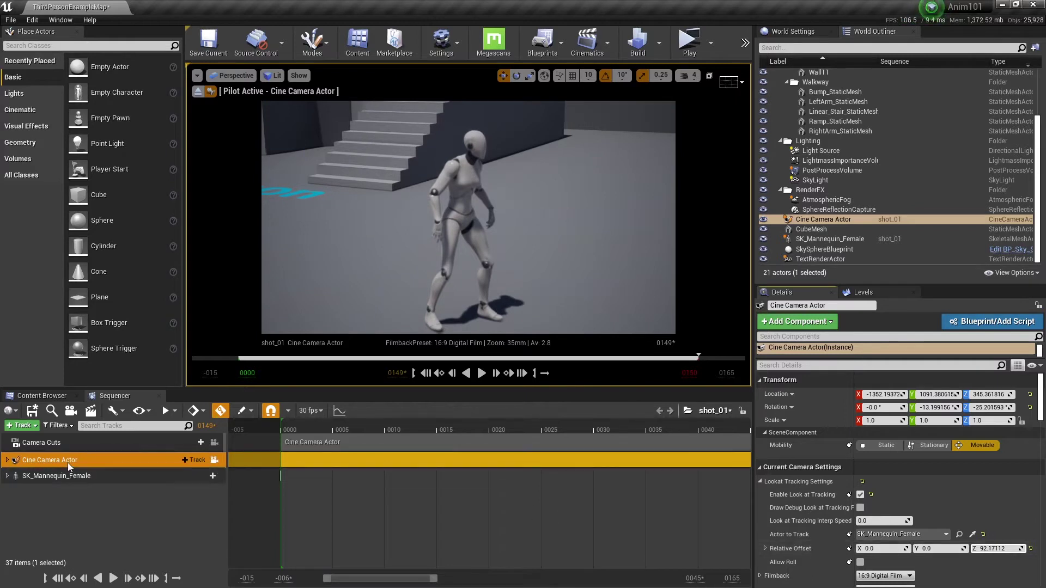
Examine SK_Mannequin_Female's animation and transform tracks over the full frame range, and check the Cinematics folder.
click(7, 476)
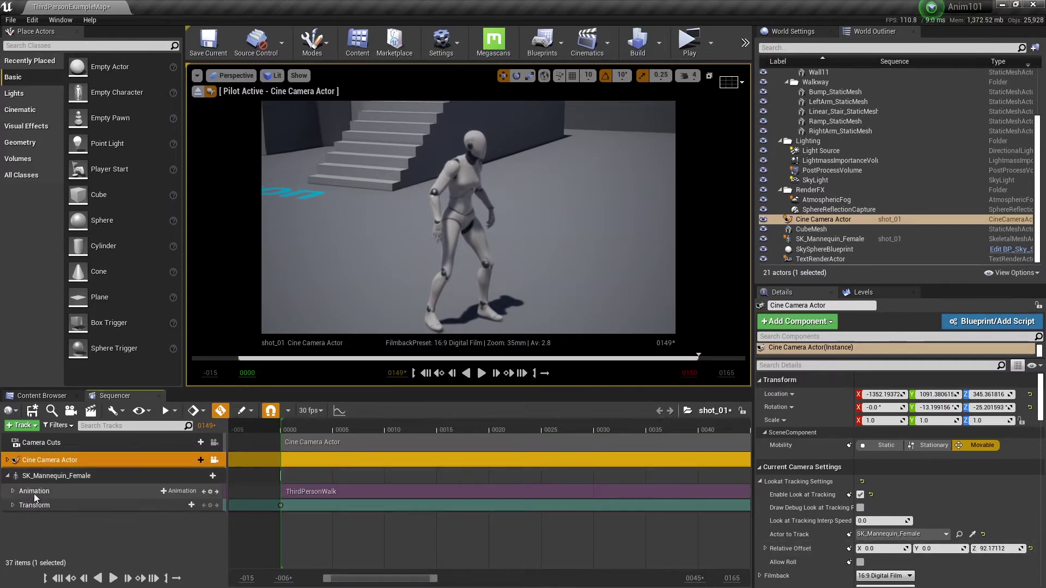
drag(436, 579, 561, 584)
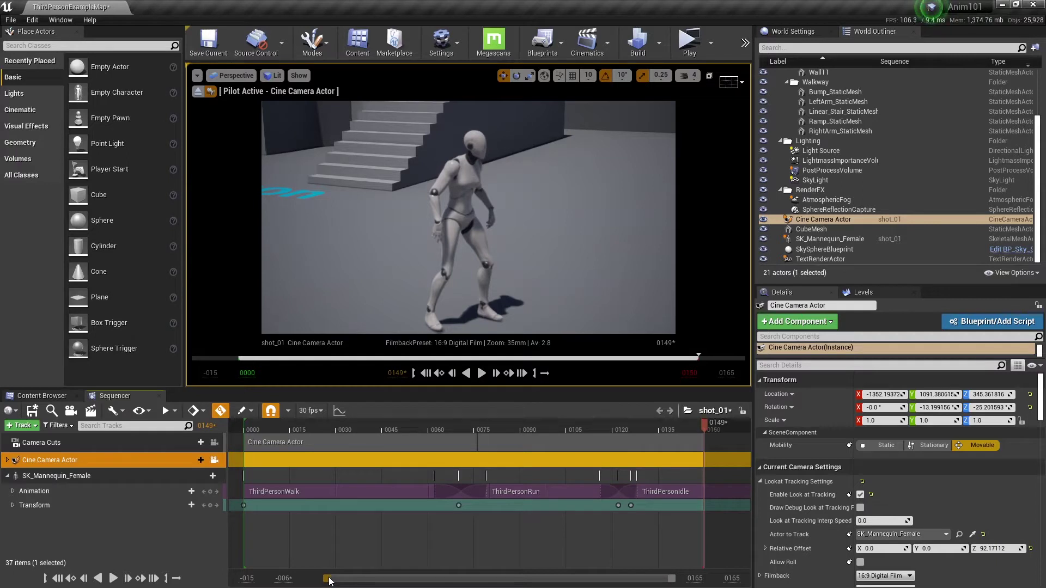
click(45, 396)
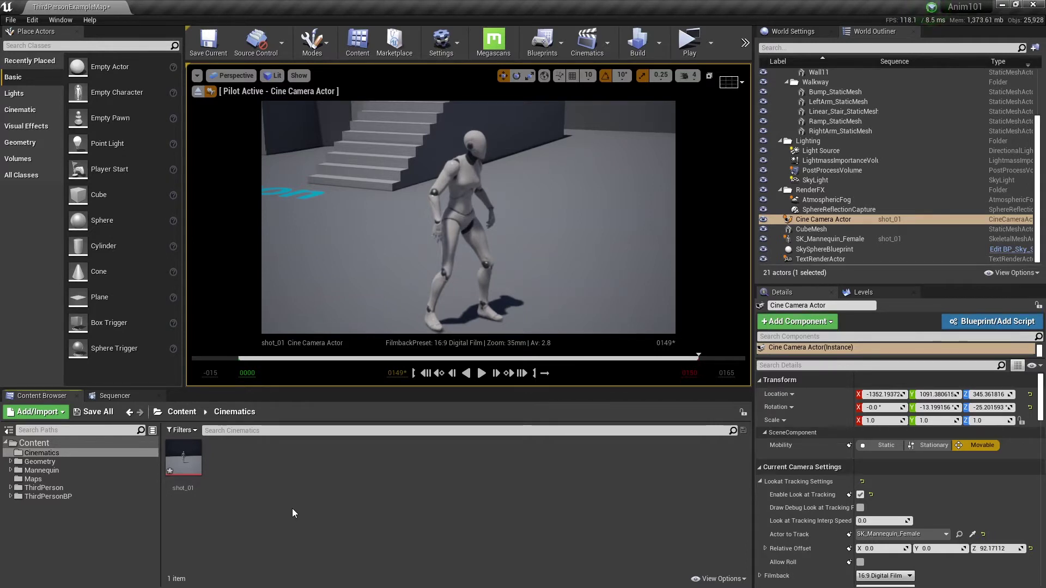
click(121, 395)
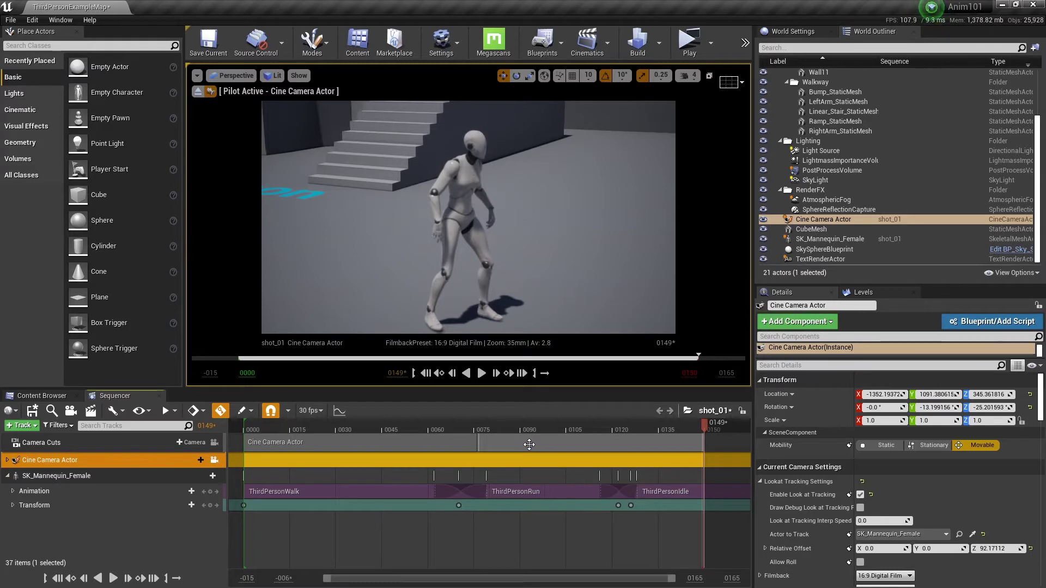
Delete the second camera cut section and extend the first Cine Camera Actor section to the playhead at frame 149.
click(529, 445)
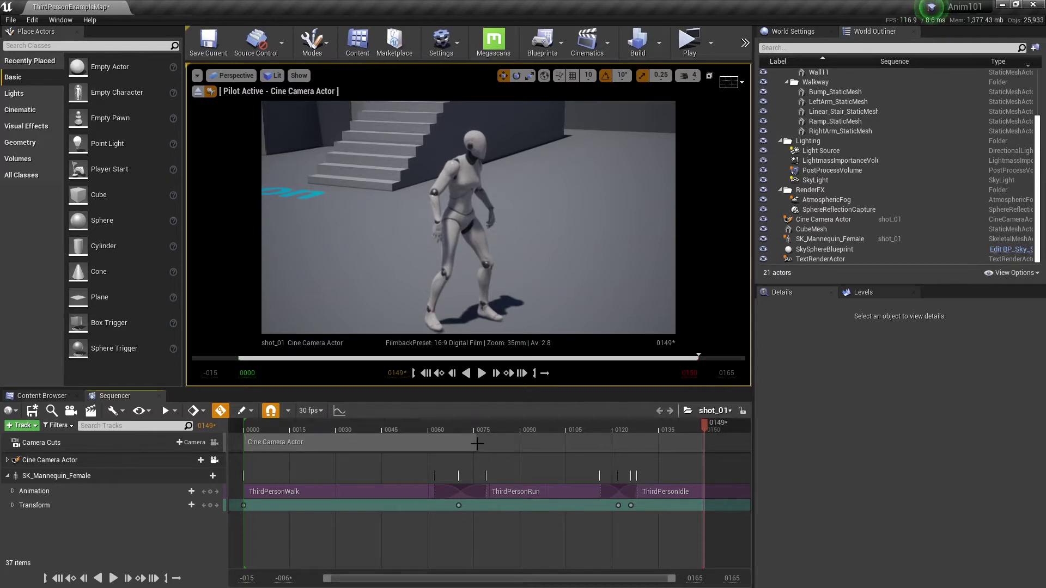
drag(477, 444, 704, 445)
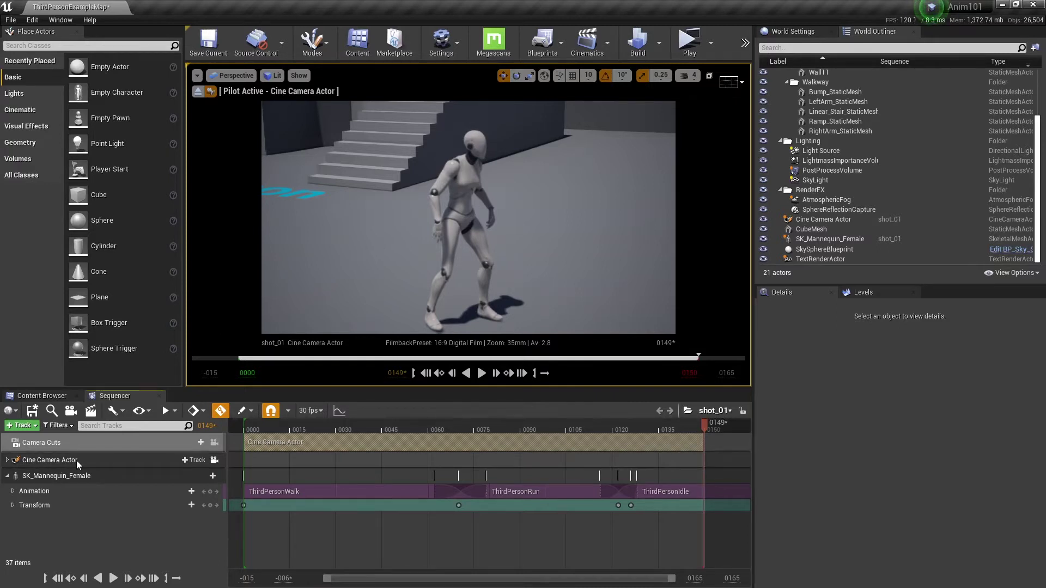
Stop piloting the Cine Camera Actor and create a new cine camera from a high view over the level.
click(198, 93)
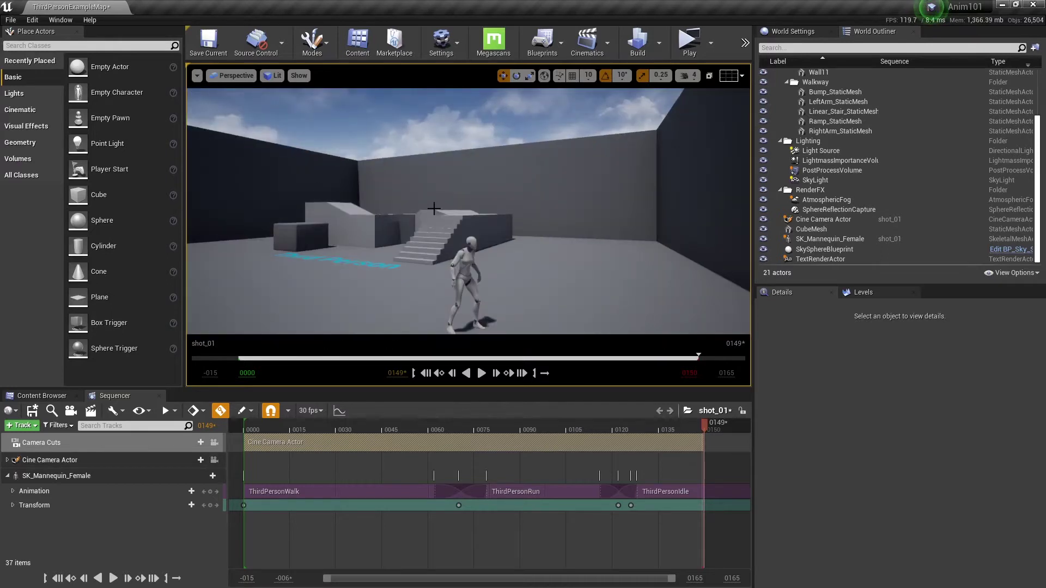
middle_drag(541, 231, 566, 213)
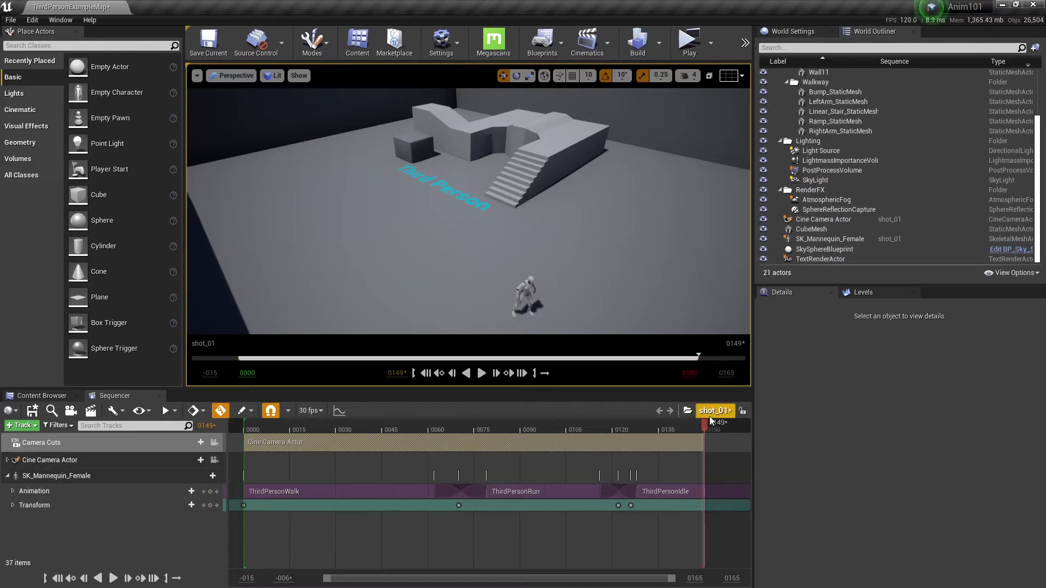
click(71, 412)
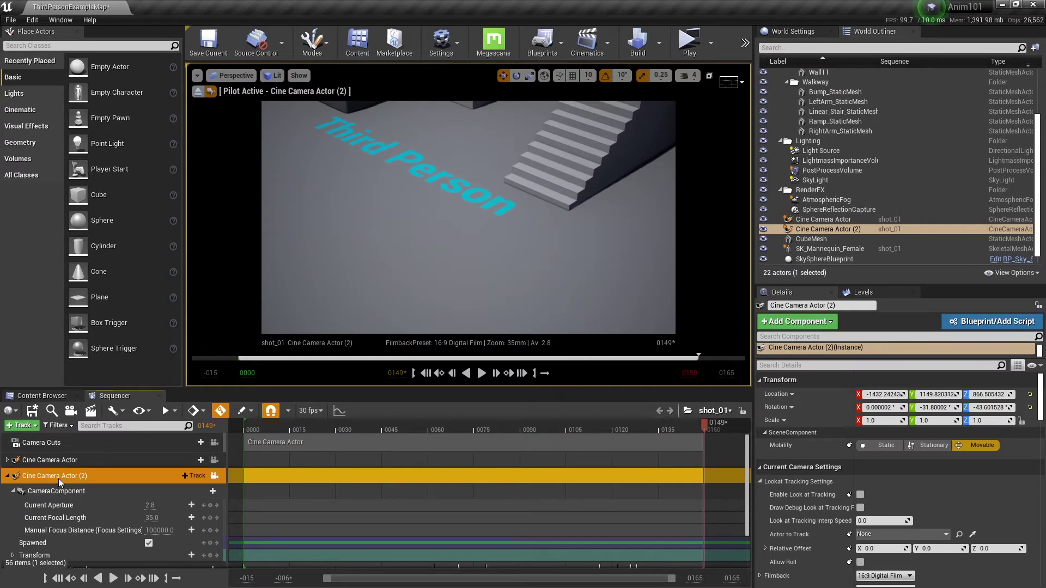
Rename the new cine camera track as topCam and collapse its subtracks.
double_click(57, 476)
text(topCam)
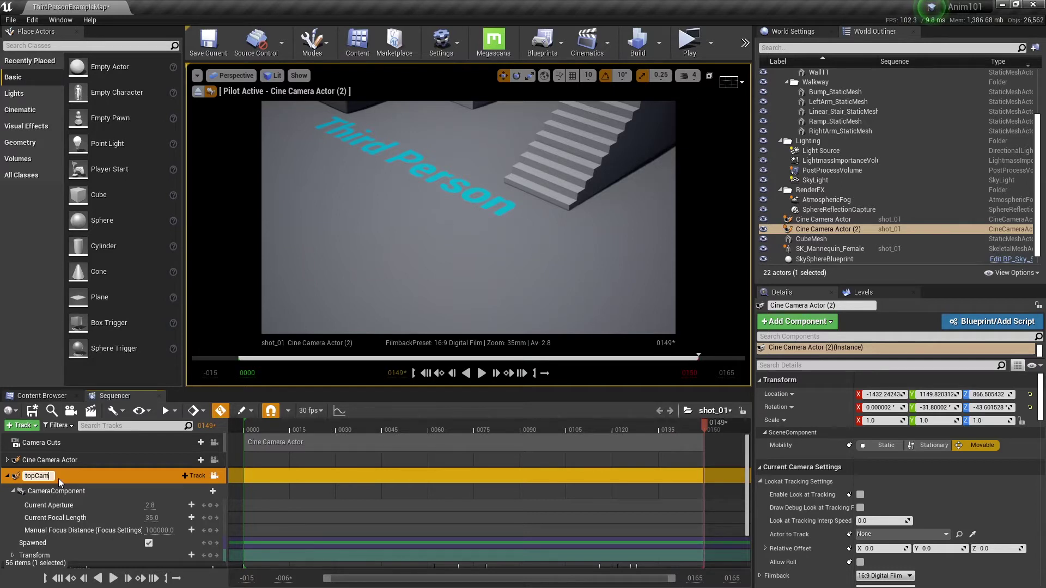
key(Return)
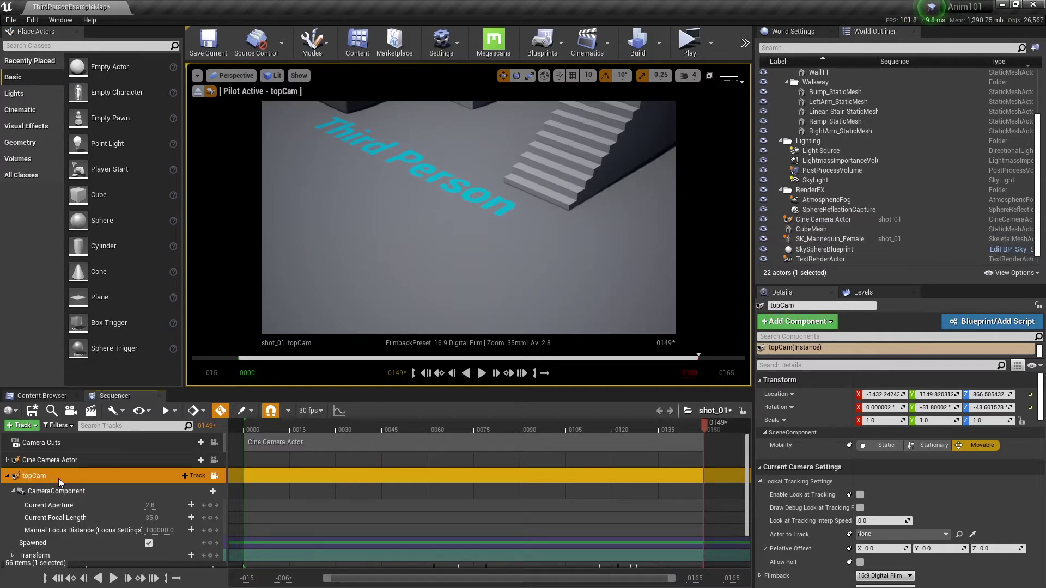
click(7, 476)
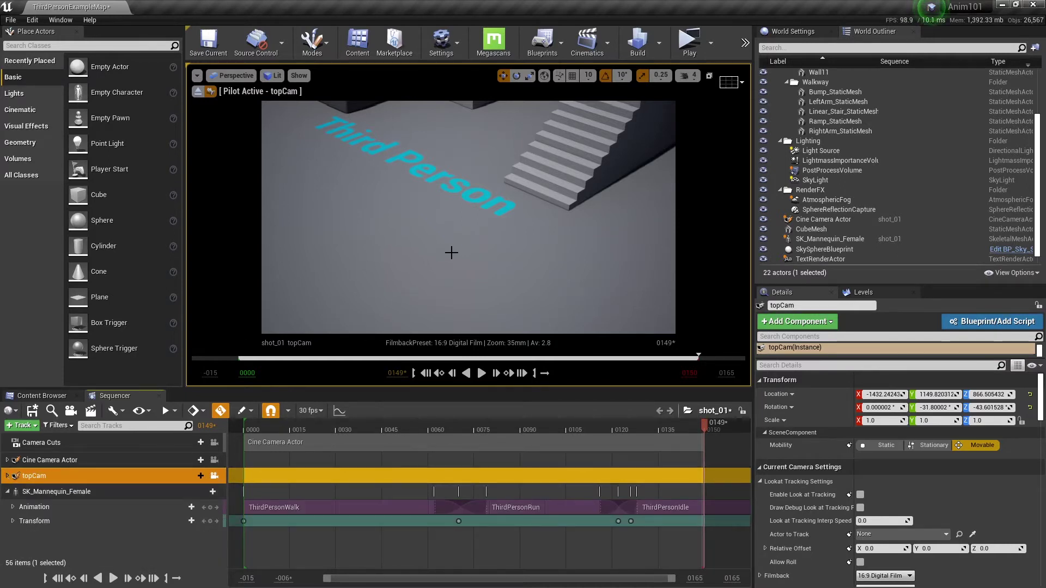
Pull topCam back and reframe it so the mannequin is in view from above.
scroll(512, 224, down, 8)
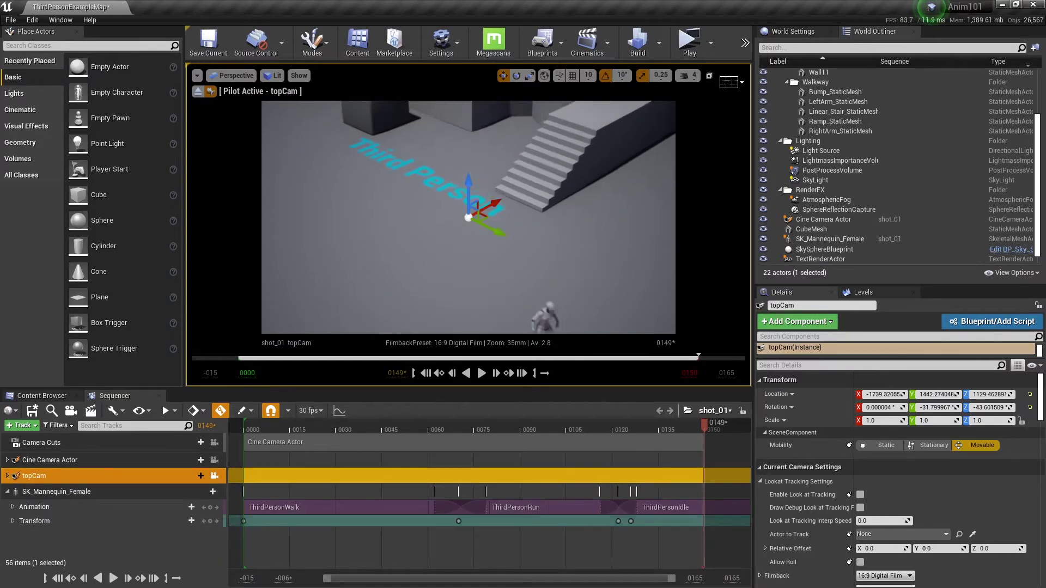
middle_drag(621, 224, 621, 216)
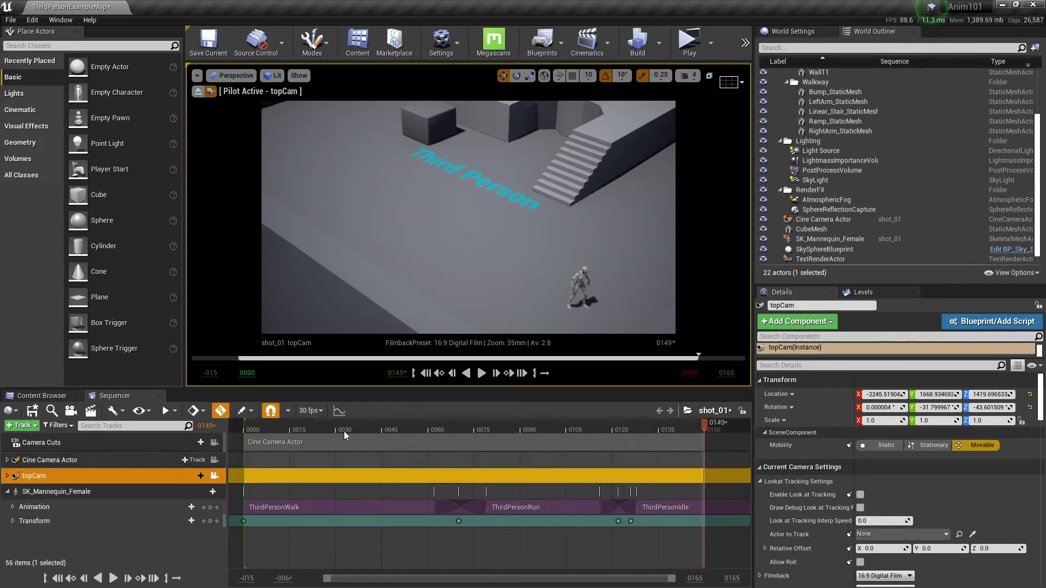
Preview the shot through topCam and with the viewport locked to the camera cuts.
key(space)
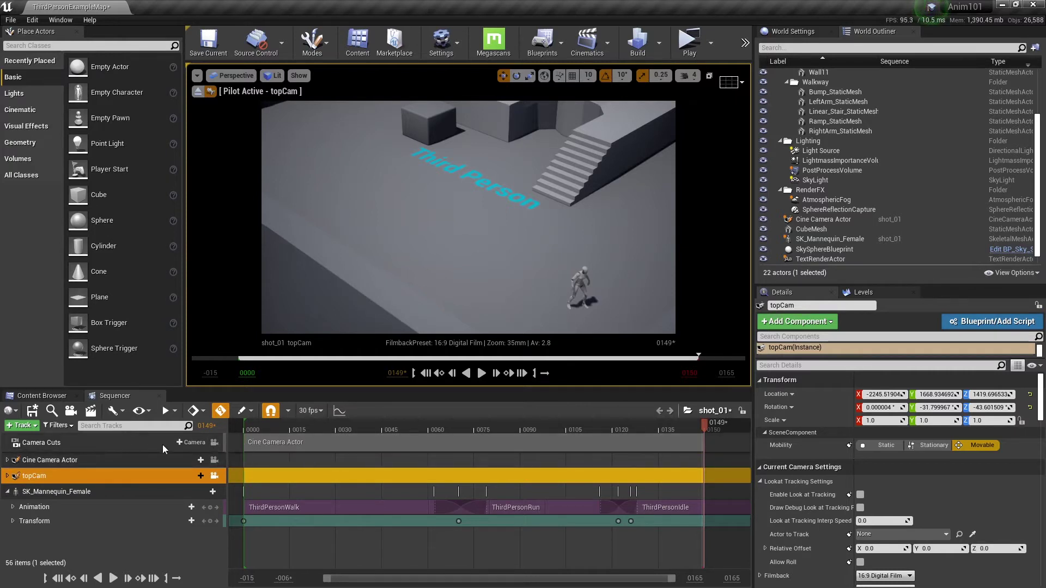
click(214, 443)
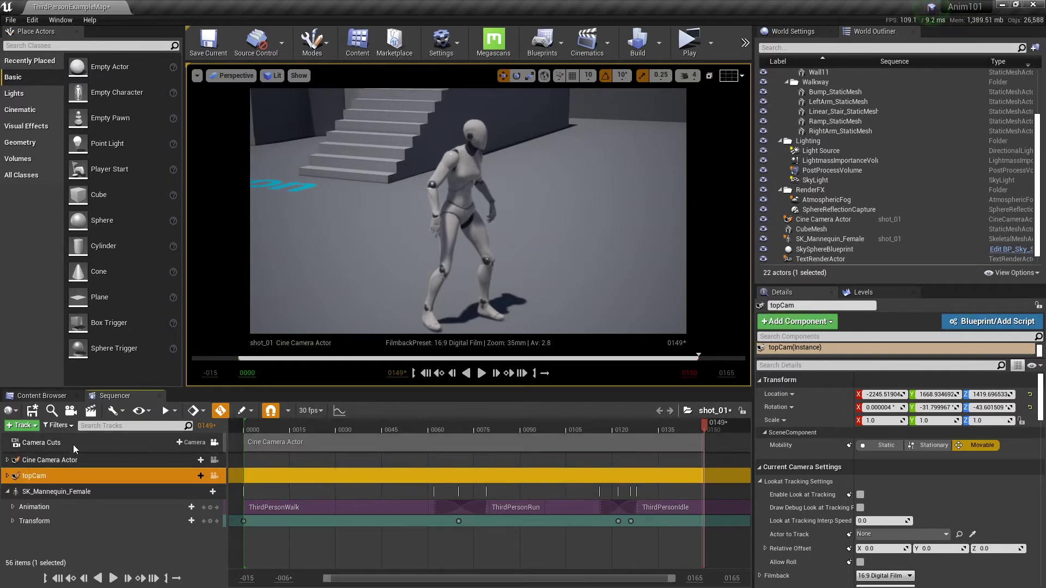
click(482, 374)
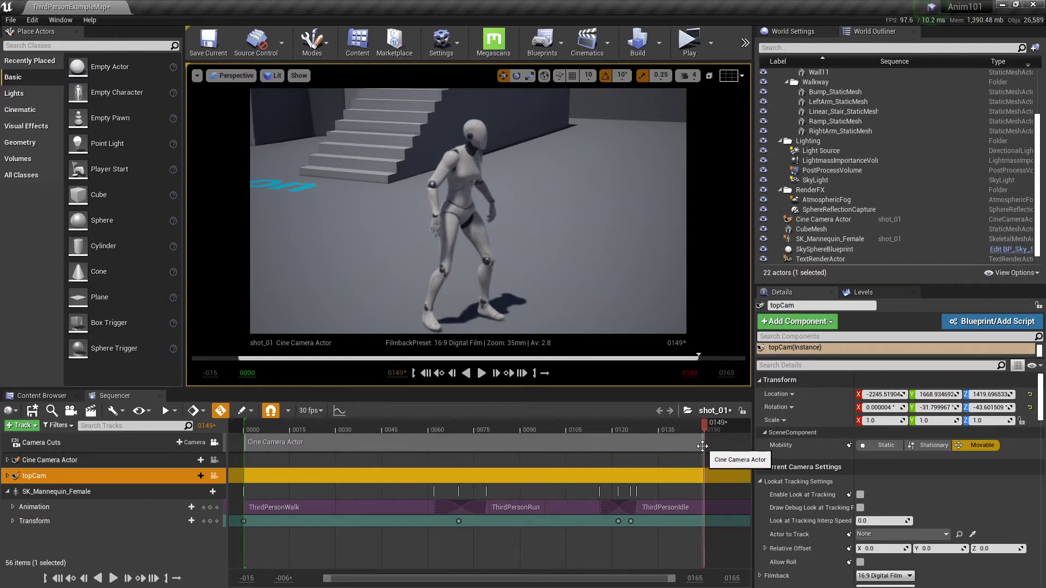
Shorten the Cine Camera Actor camera cut section to end at frame 72, and view frame 44 through that camera.
drag(703, 444, 463, 444)
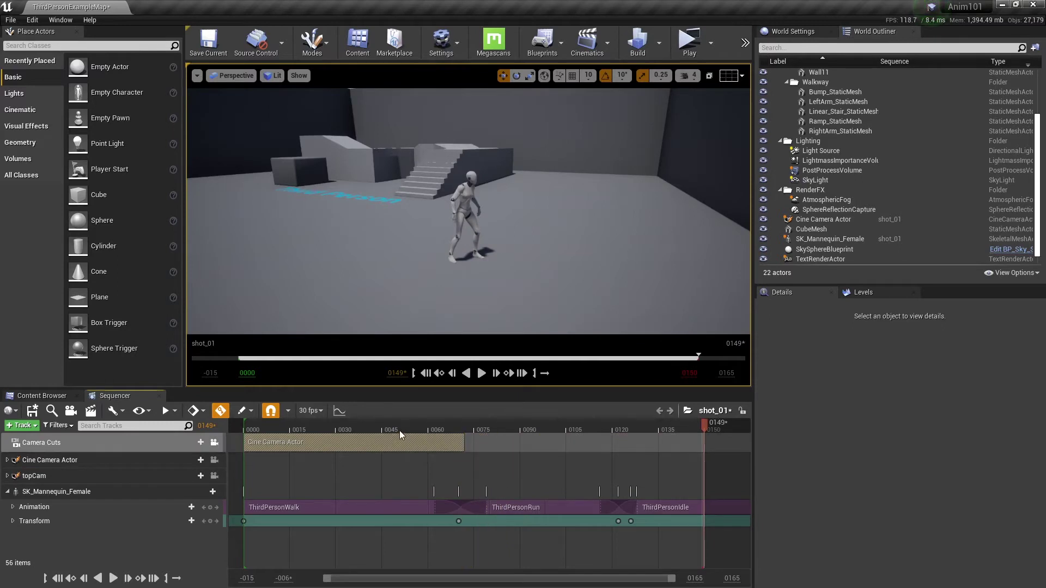
mouse_move(400, 430)
mouse_down()
mouse_move(409, 430)
mouse_move(380, 429)
mouse_up()
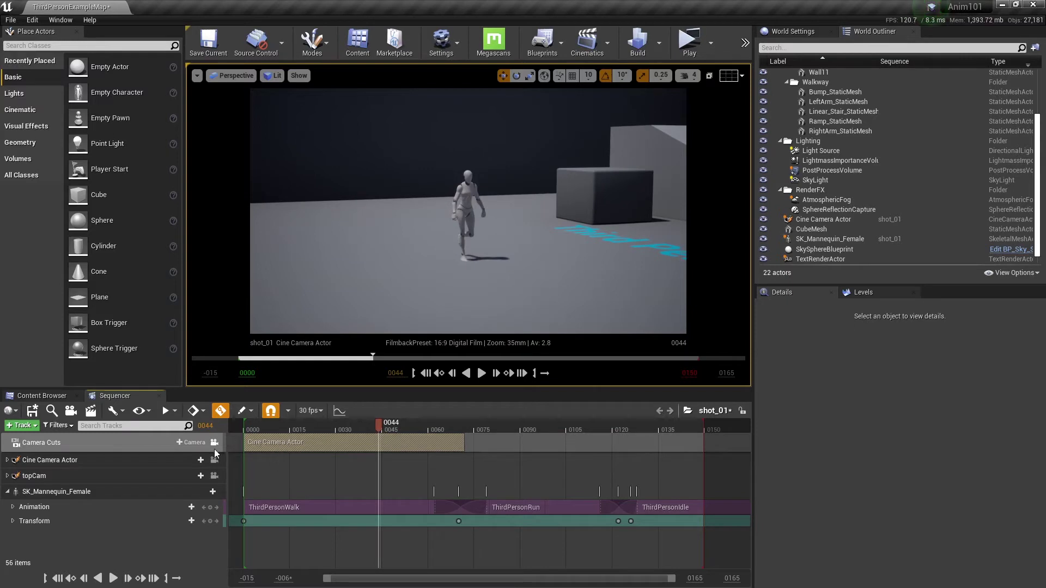
click(138, 461)
click(214, 460)
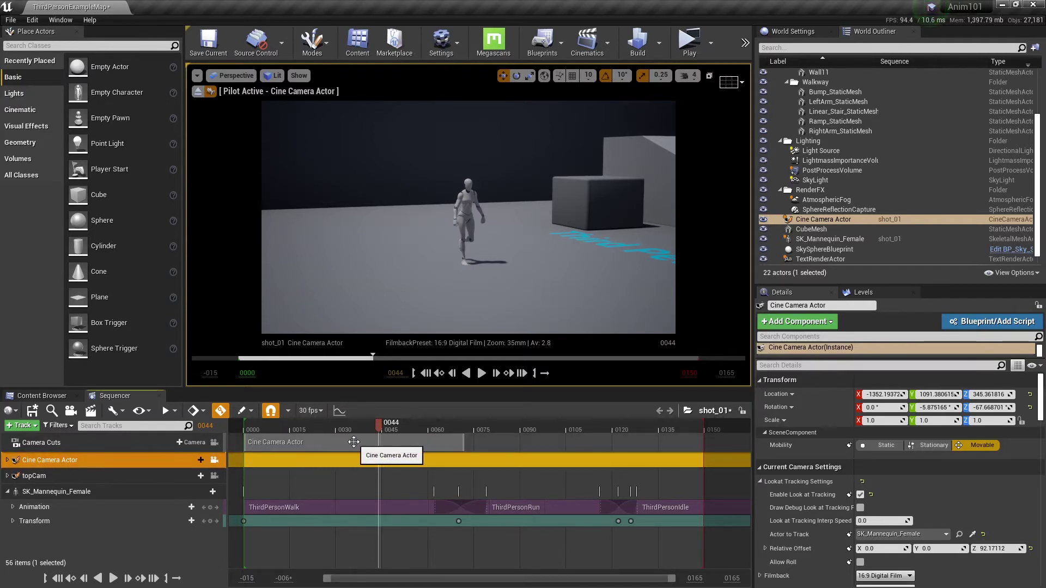
Add a camera cut to topCam at frame 72 using a new binding.
drag(378, 429, 466, 426)
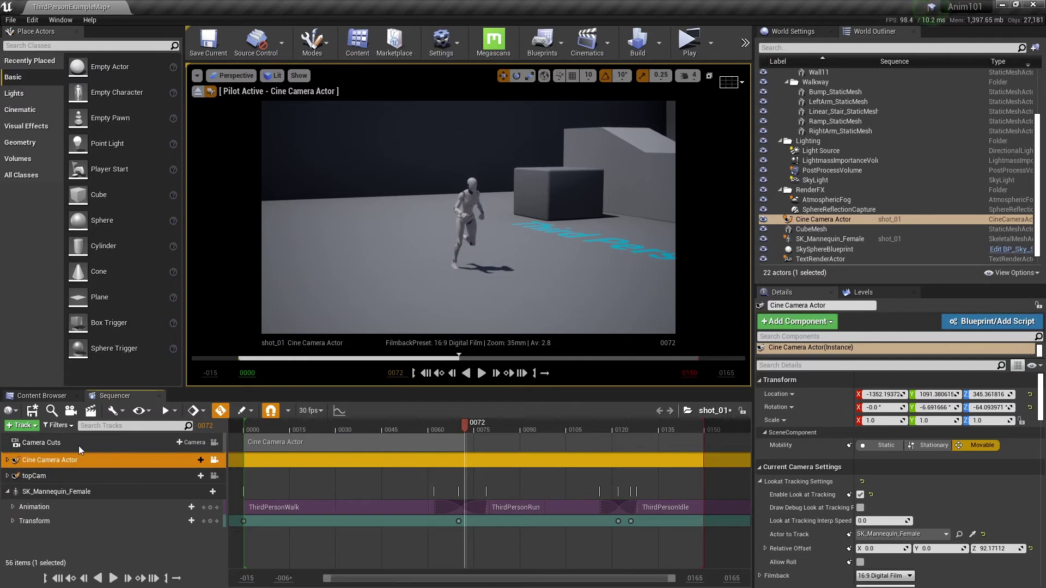
click(194, 442)
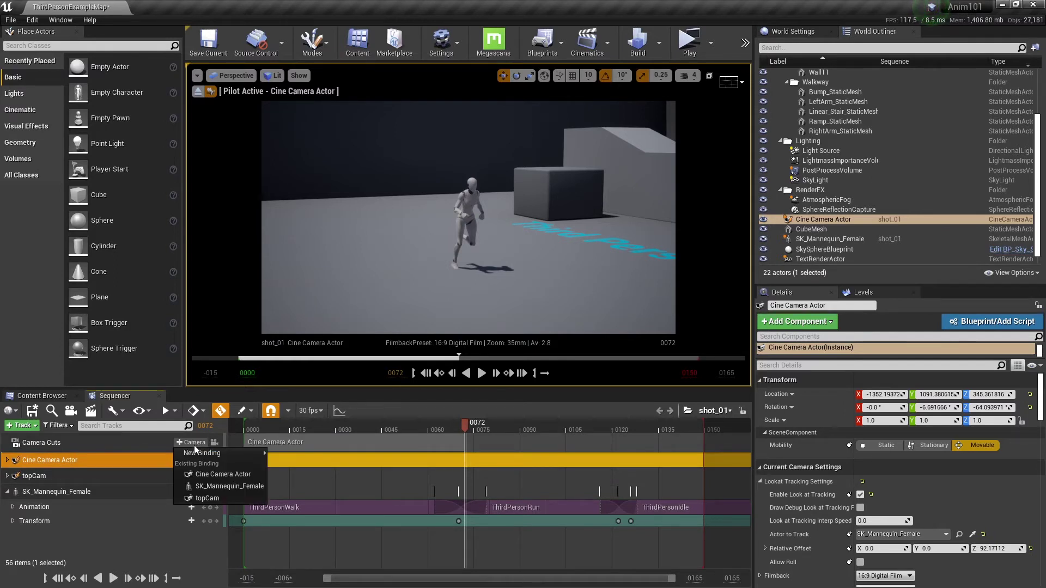
mouse_move(196, 453)
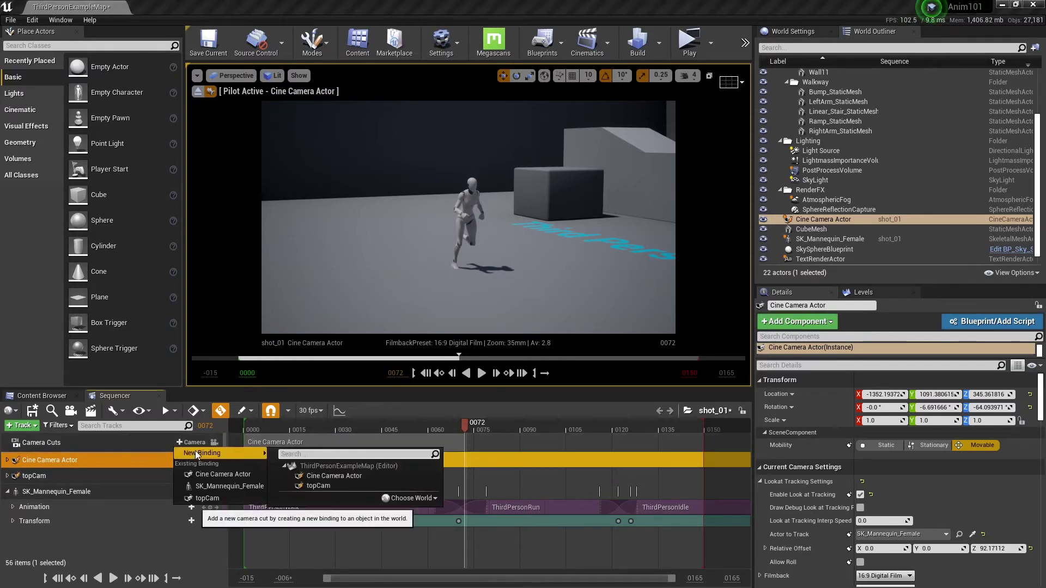
click(327, 484)
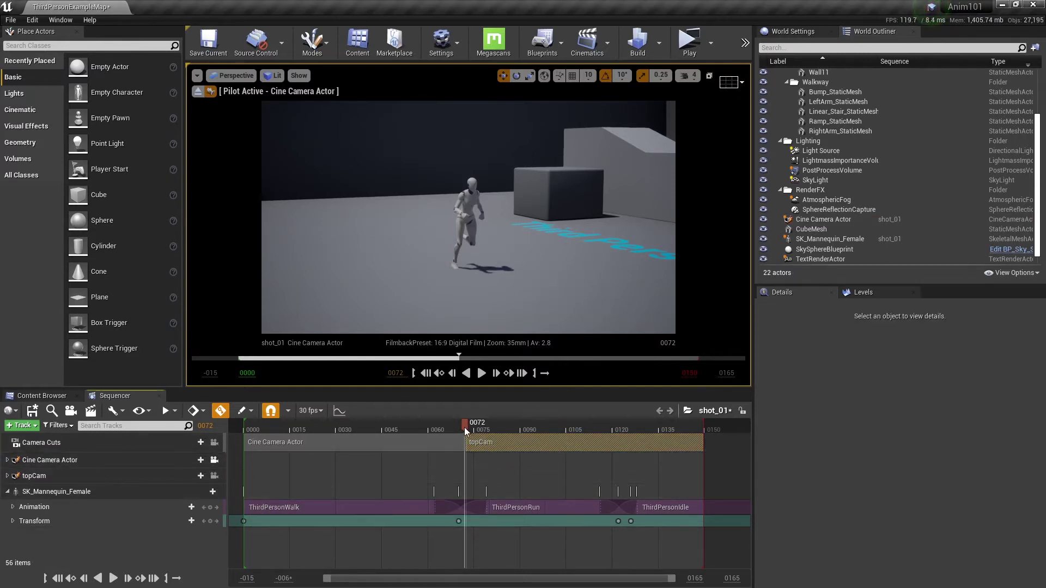
Check frame 81 through topCam and through the camera cuts, and return the playhead to frame 0.
drag(466, 424, 493, 432)
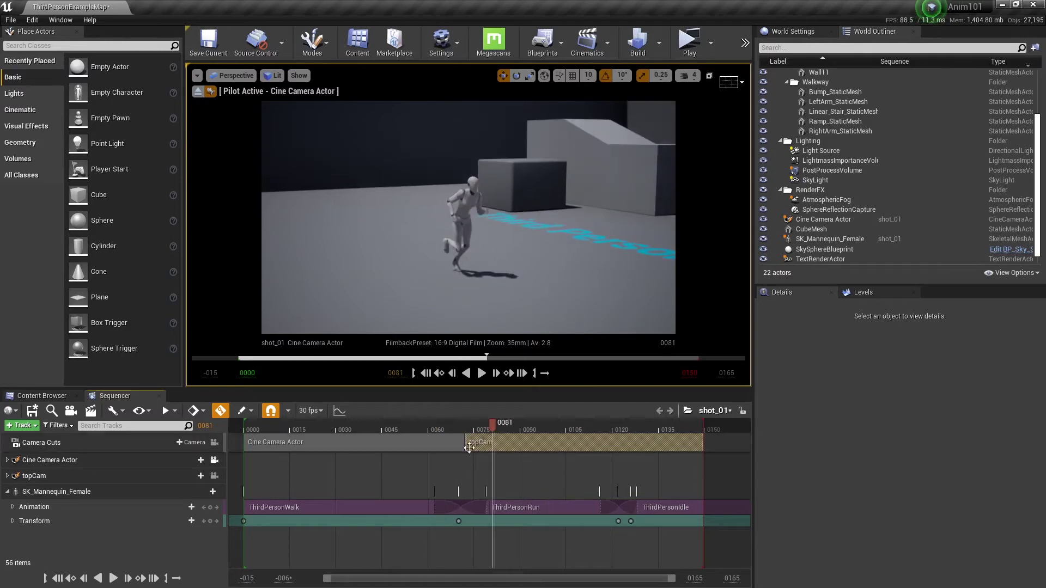
click(215, 476)
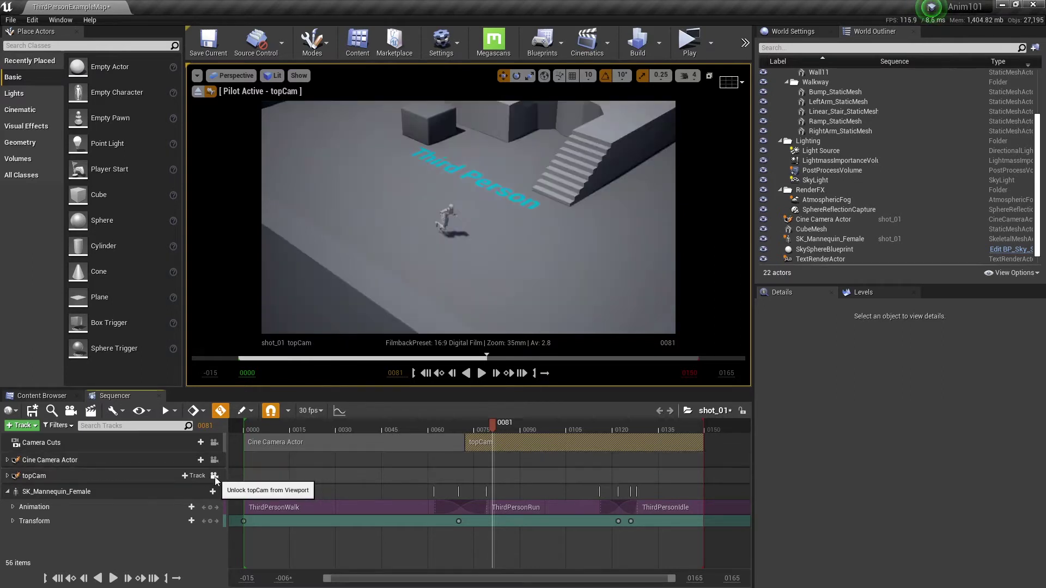
click(214, 442)
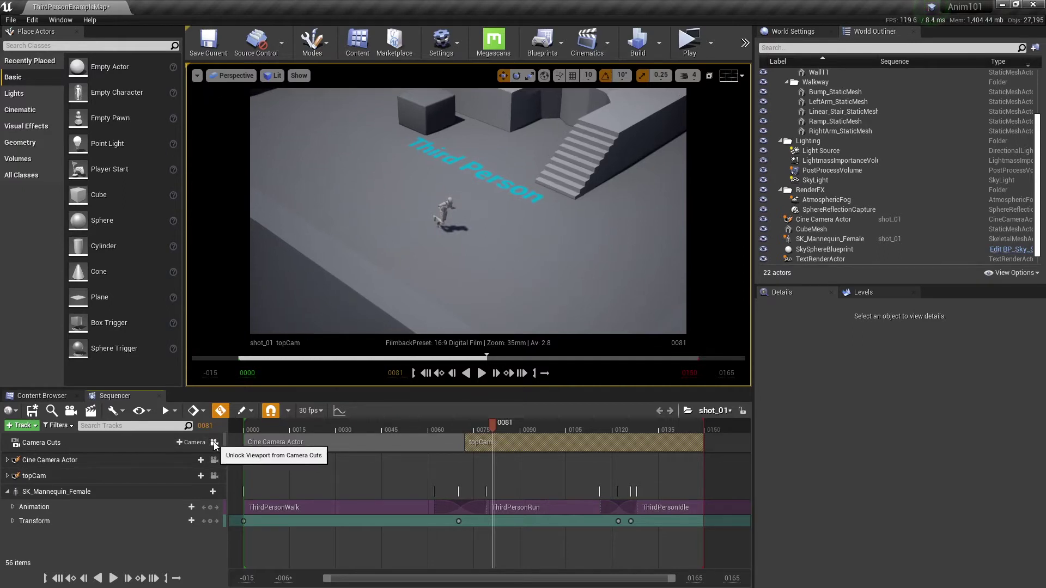
click(426, 373)
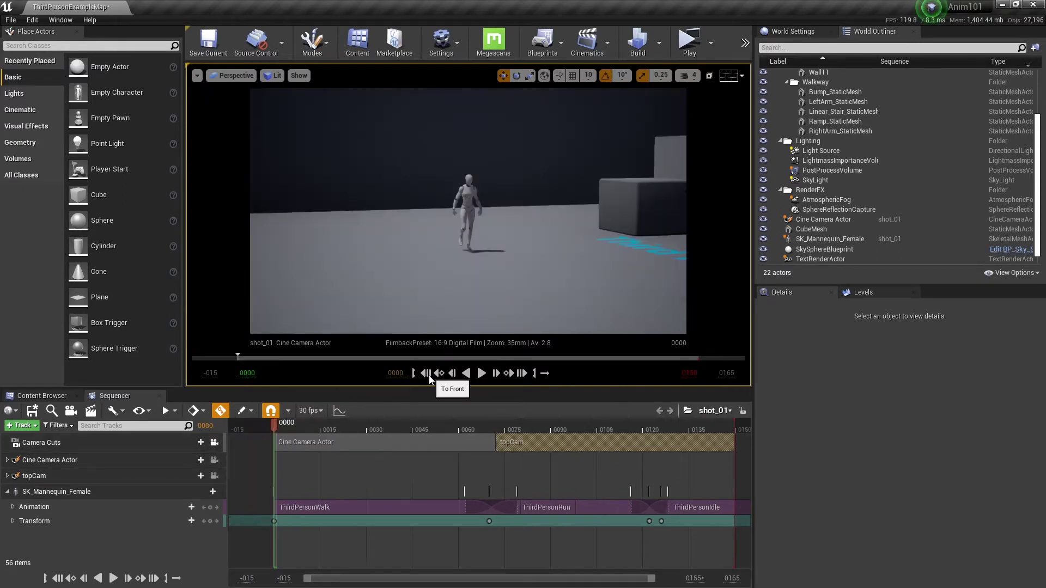
Play the shot through the camera cuts, and delete the Camera Cuts track and both cameras from the shot_01 sequence.
click(482, 375)
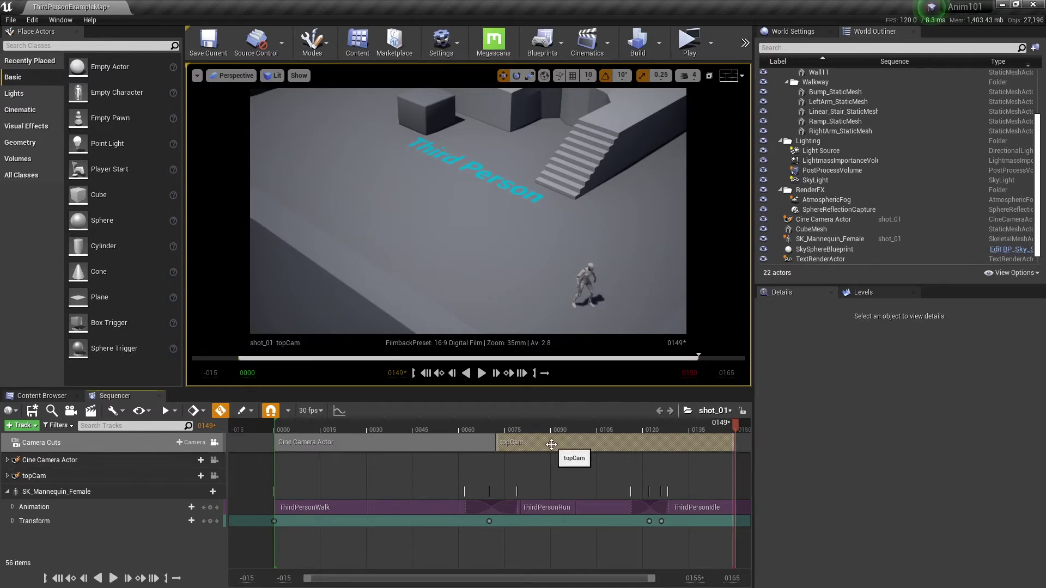
key(Delete)
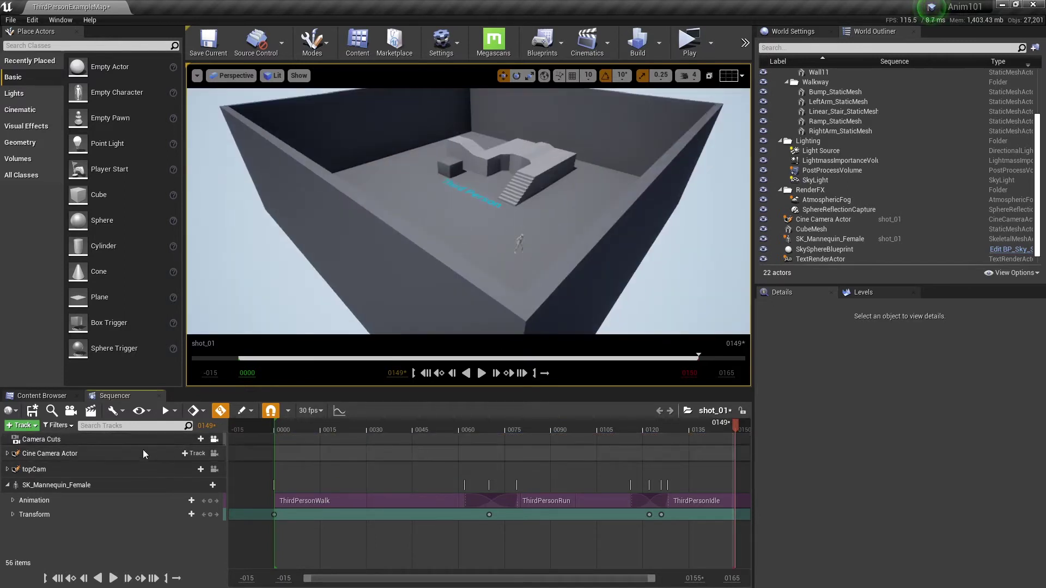
click(85, 439)
key(Delete)
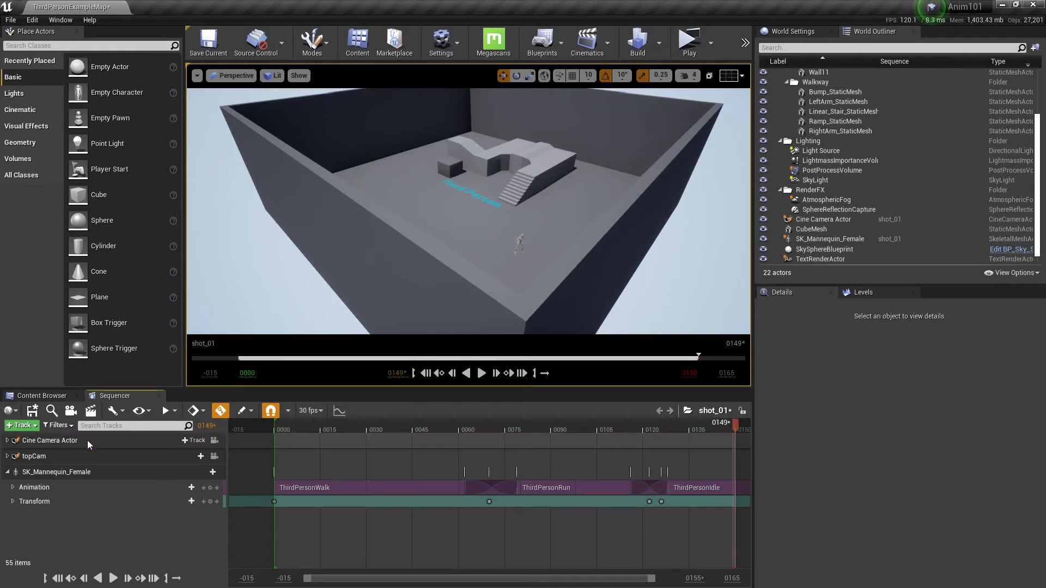
click(87, 441)
key(Delete)
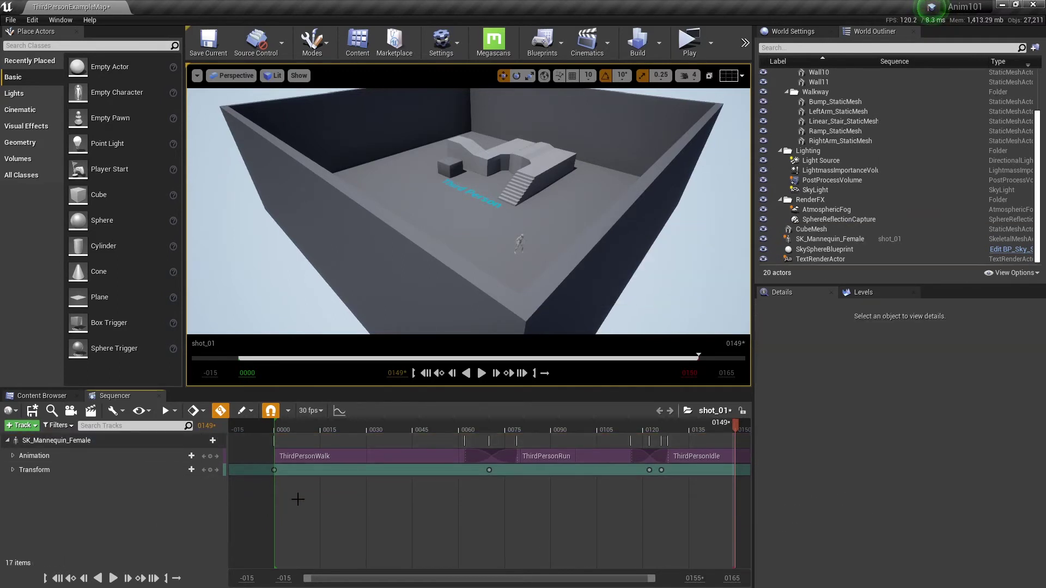
Preview the mannequin's animation in the perspective view from farther away and from close up.
click(481, 374)
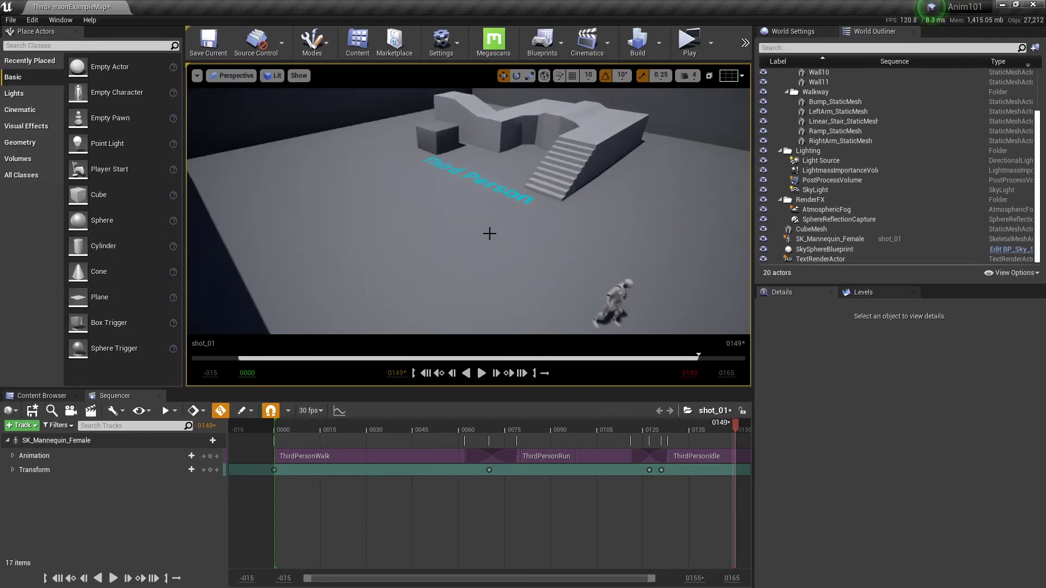
right_drag(489, 233, 487, 238)
middle_drag(546, 247, 557, 254)
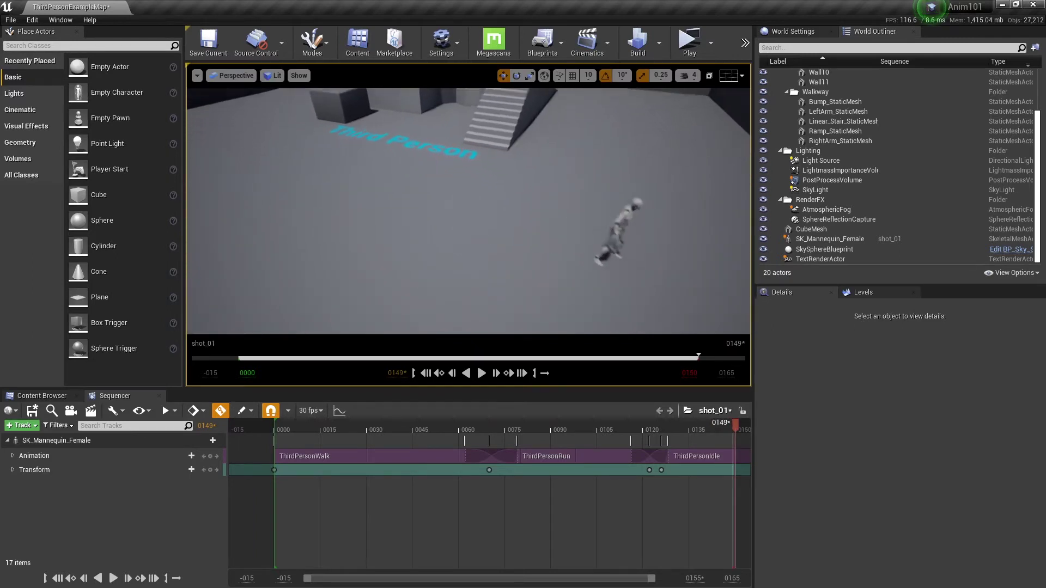
right_drag(566, 266, 567, 266)
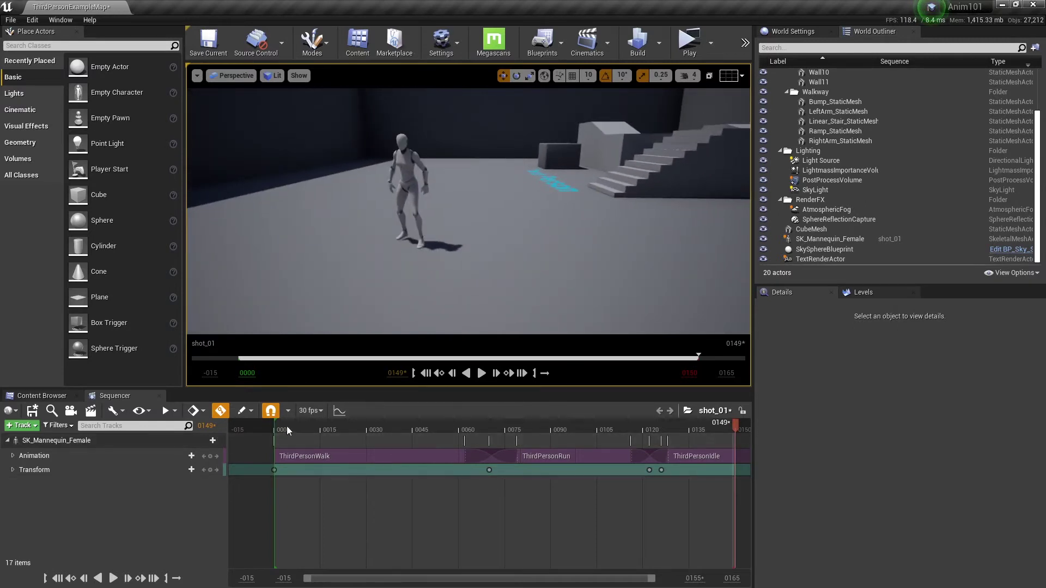
click(482, 373)
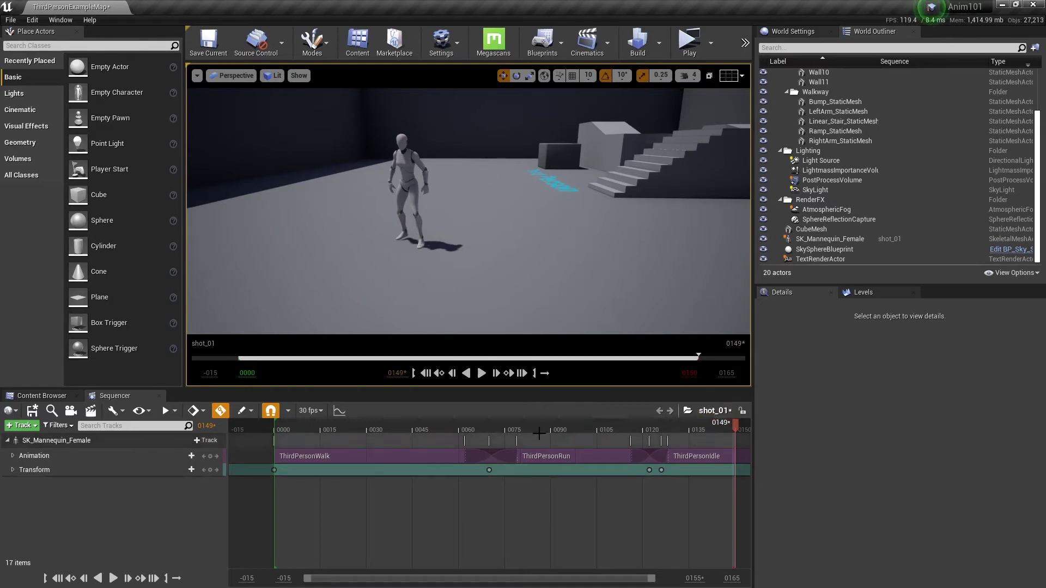
Save the sequence, rename the shot_01 asset in the Cinematics folder to char_anim, and open it at frame 44.
click(32, 411)
click(40, 396)
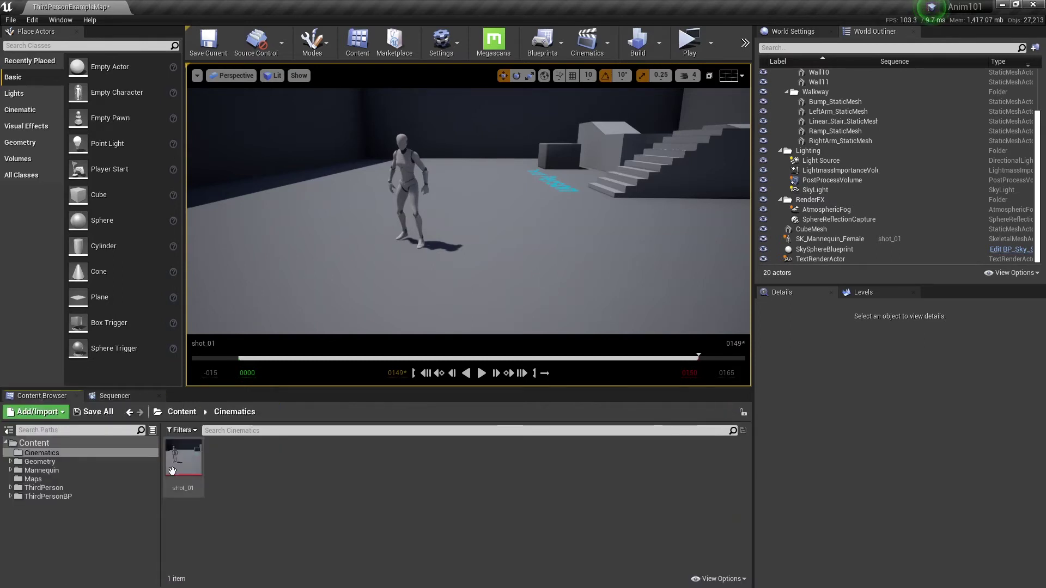
click(186, 486)
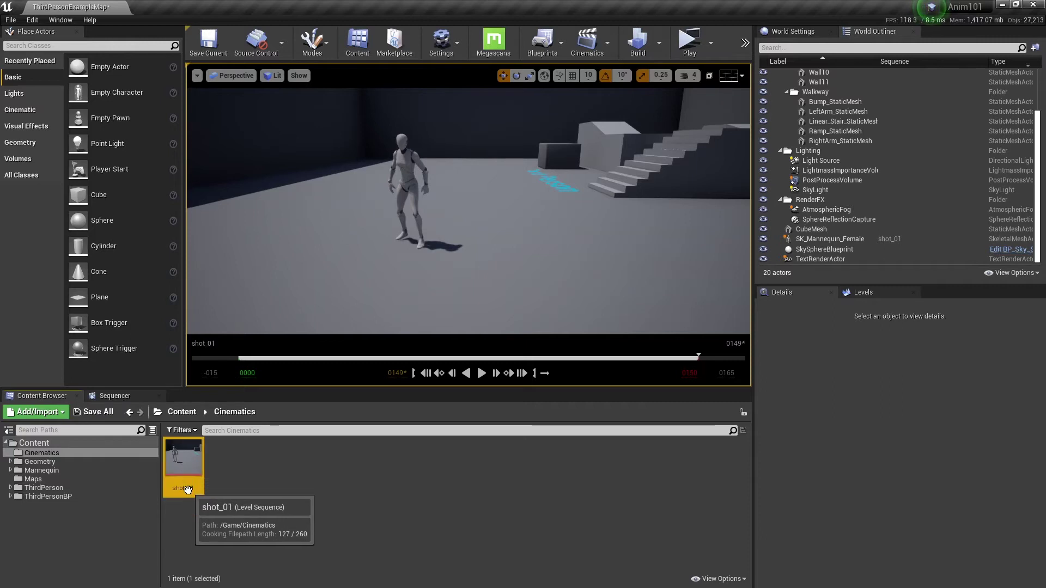
click(183, 488)
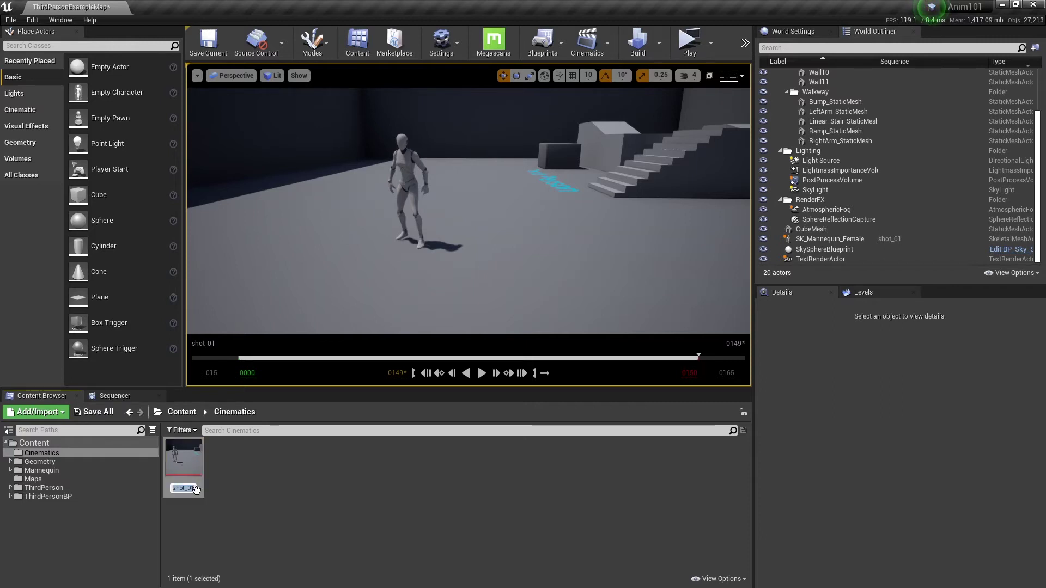
text(char_anim)
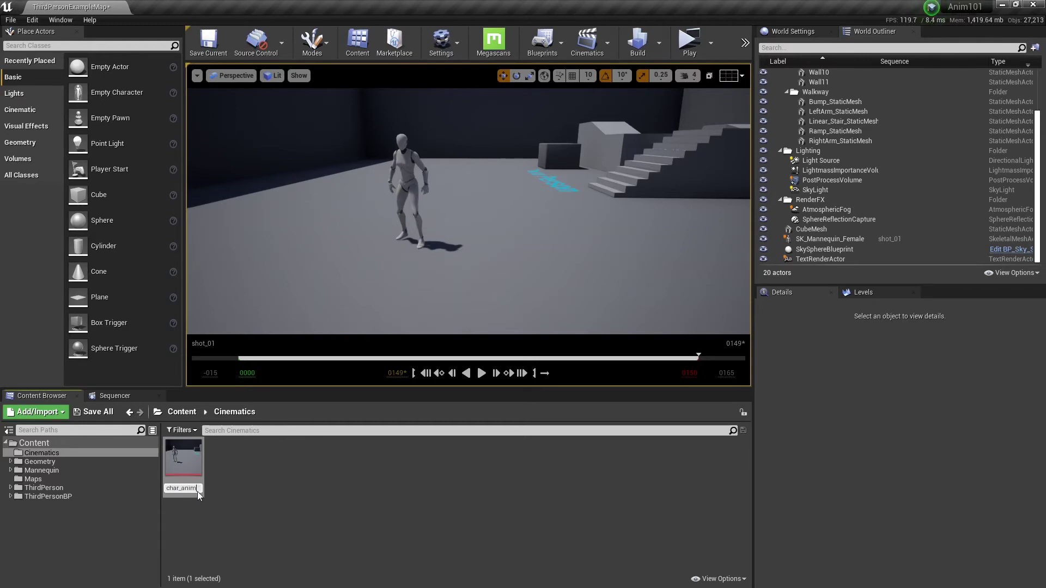
key(Return)
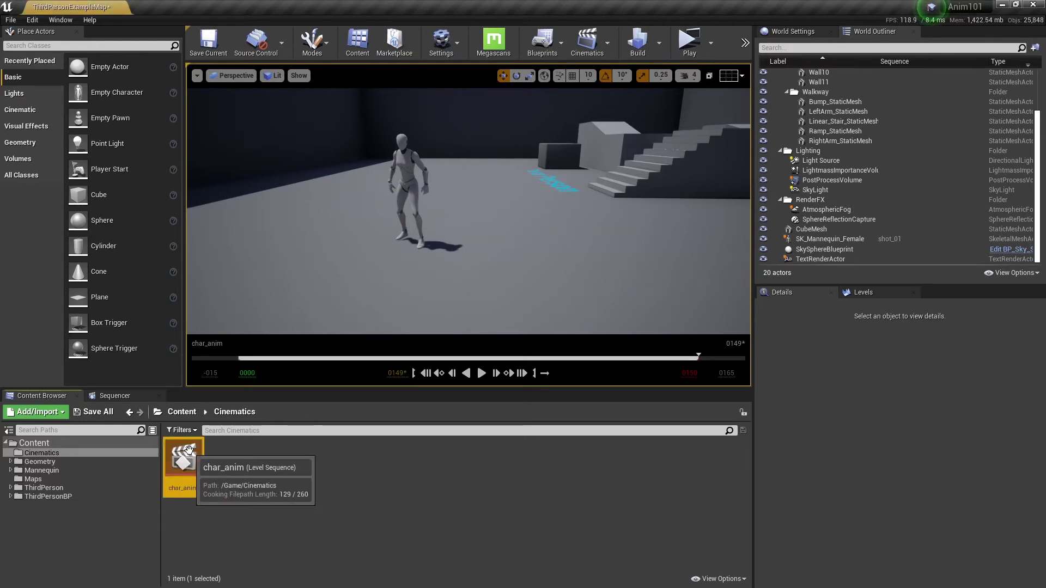
double_click(188, 447)
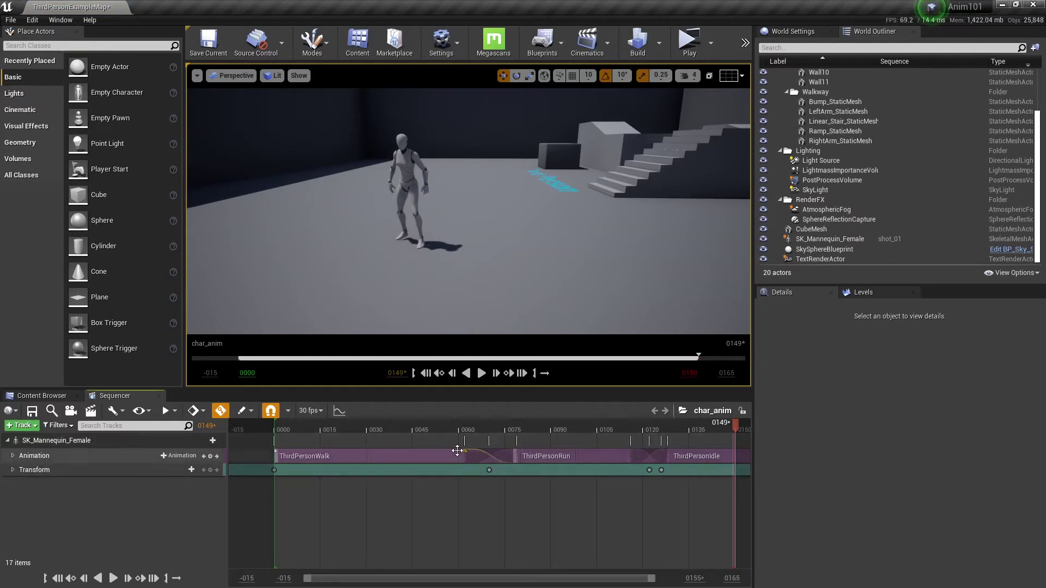
drag(358, 432, 412, 429)
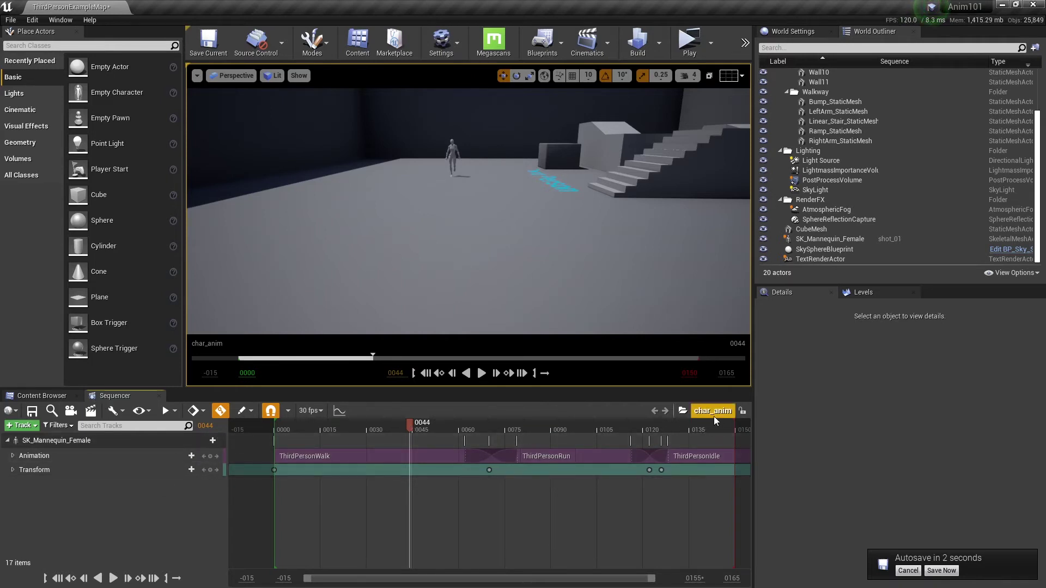
Create a level sequence named scout_game_level in the Cinematics folder, and open and play it.
click(47, 399)
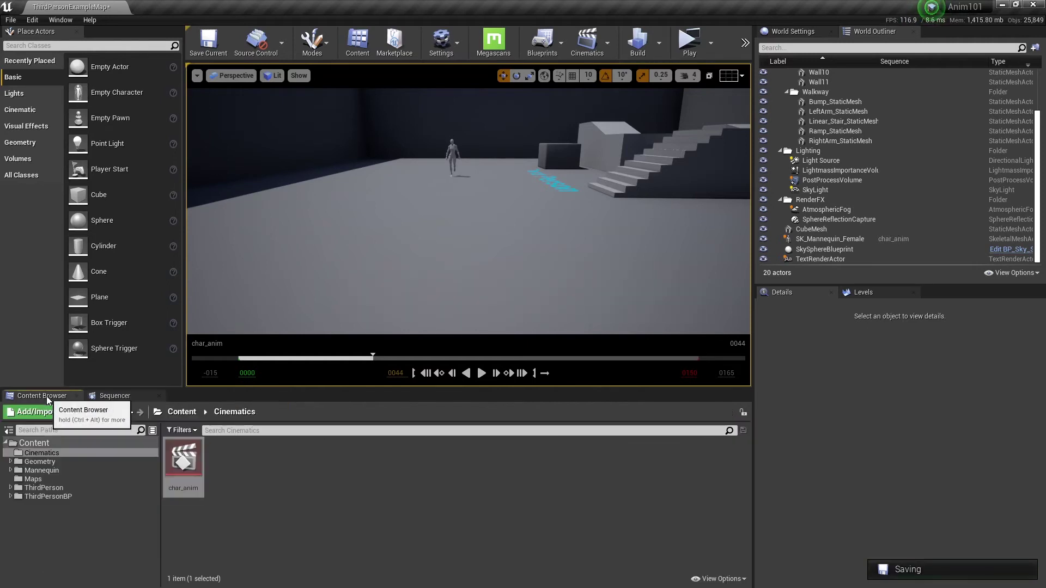
right_click(241, 461)
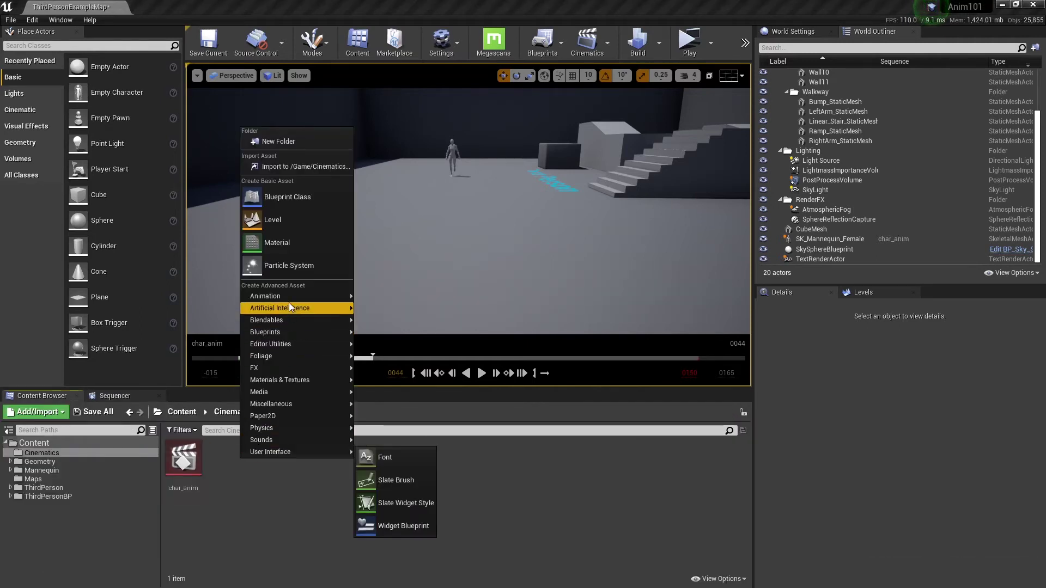
mouse_move(320, 303)
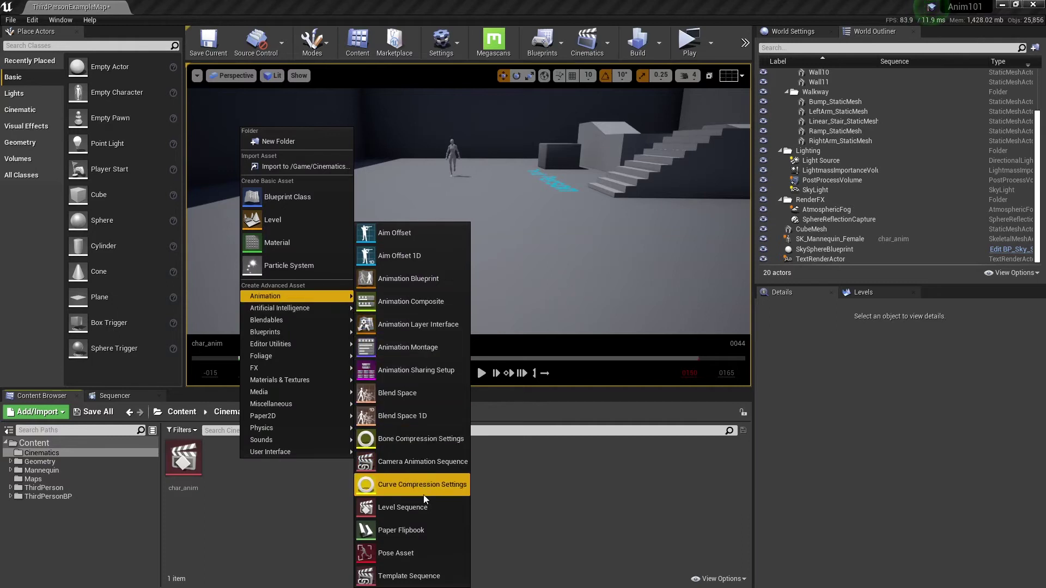
click(426, 509)
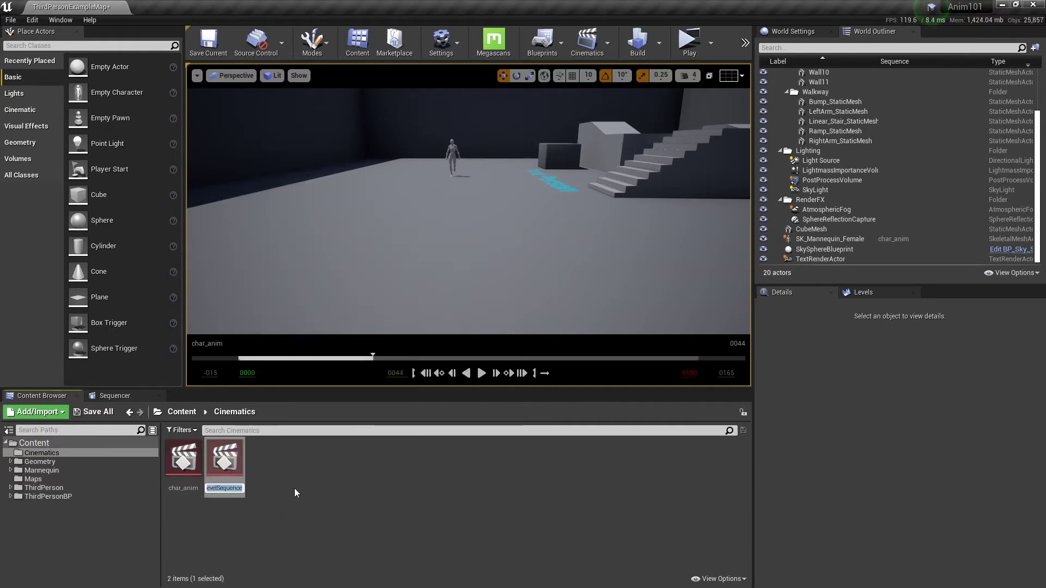
text(scout_game_)
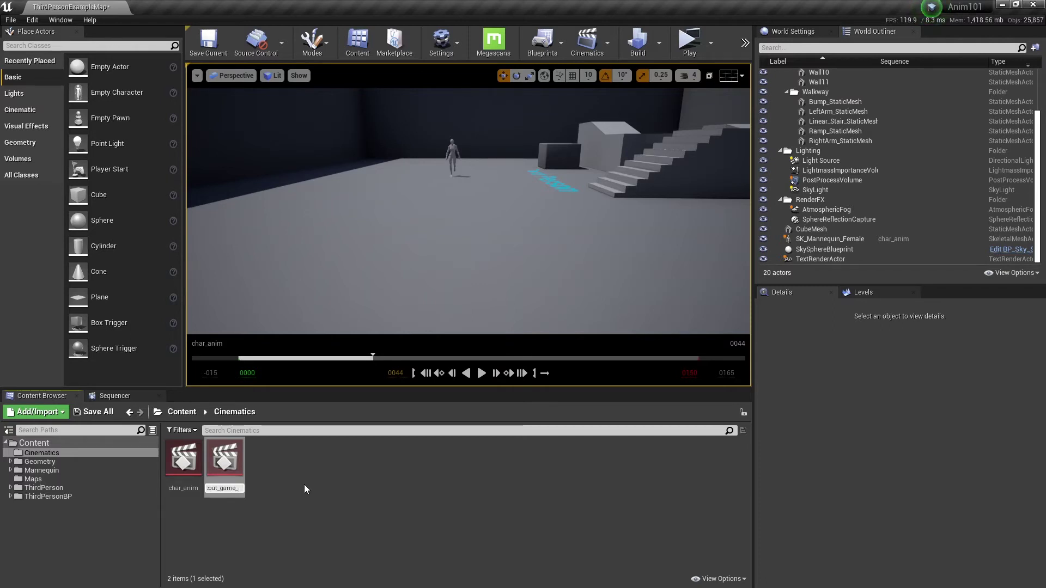
text(level)
key(Return)
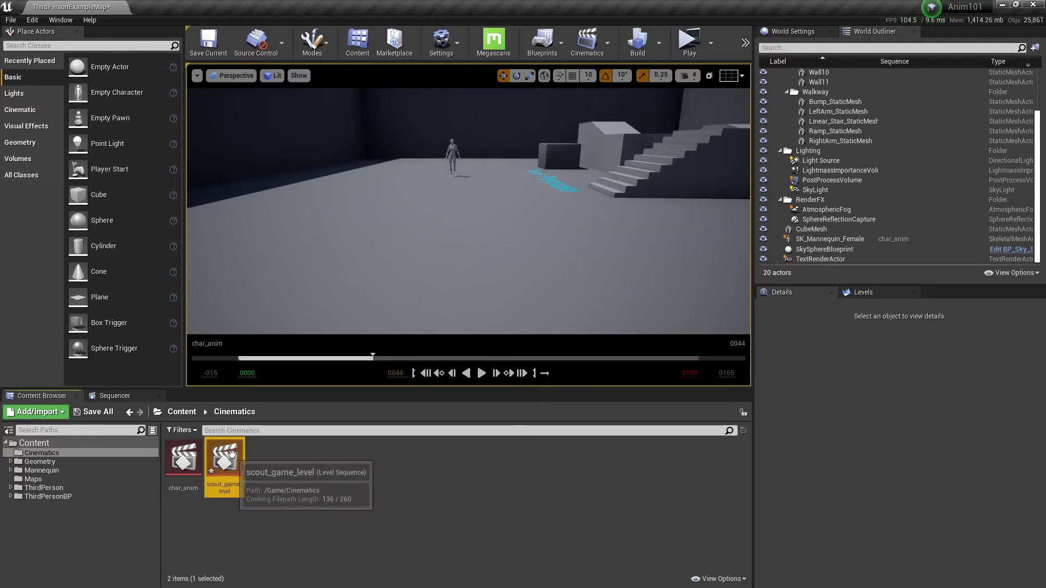
double_click(233, 451)
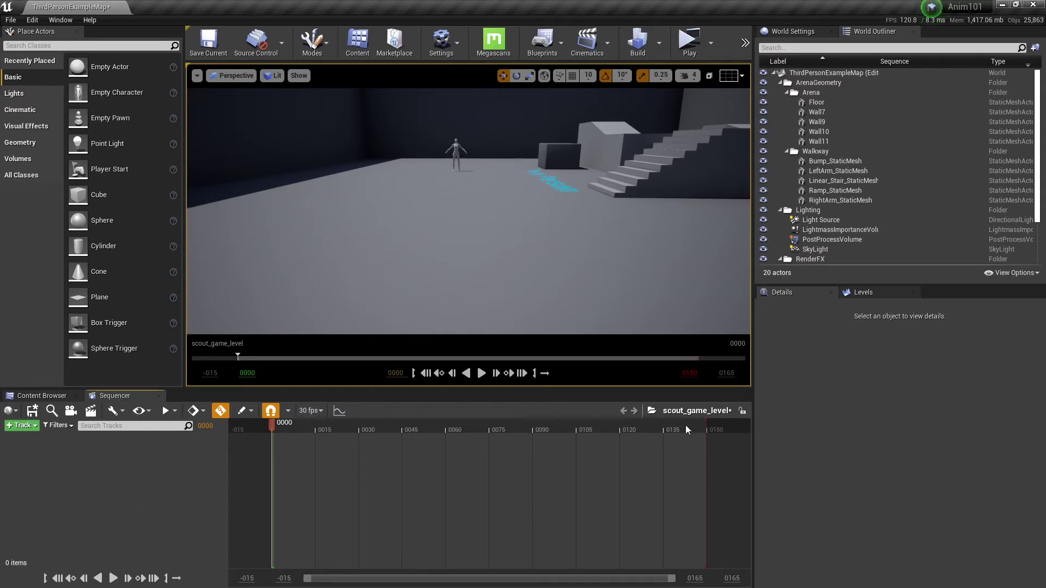
click(482, 373)
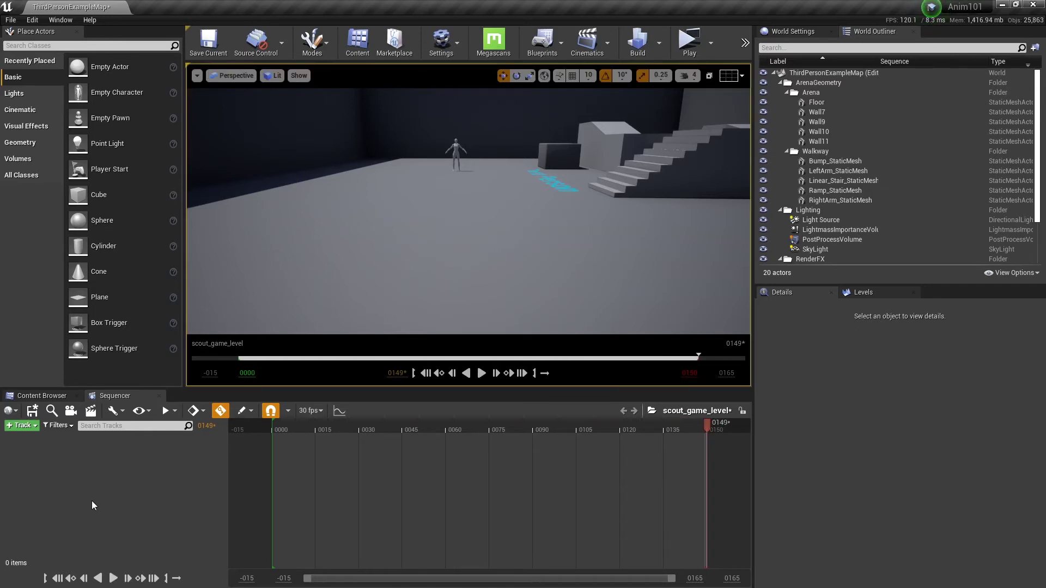
Add a Subscenes track containing char_anim, move its section to start at frame 0, and play the sequence from the start.
click(31, 428)
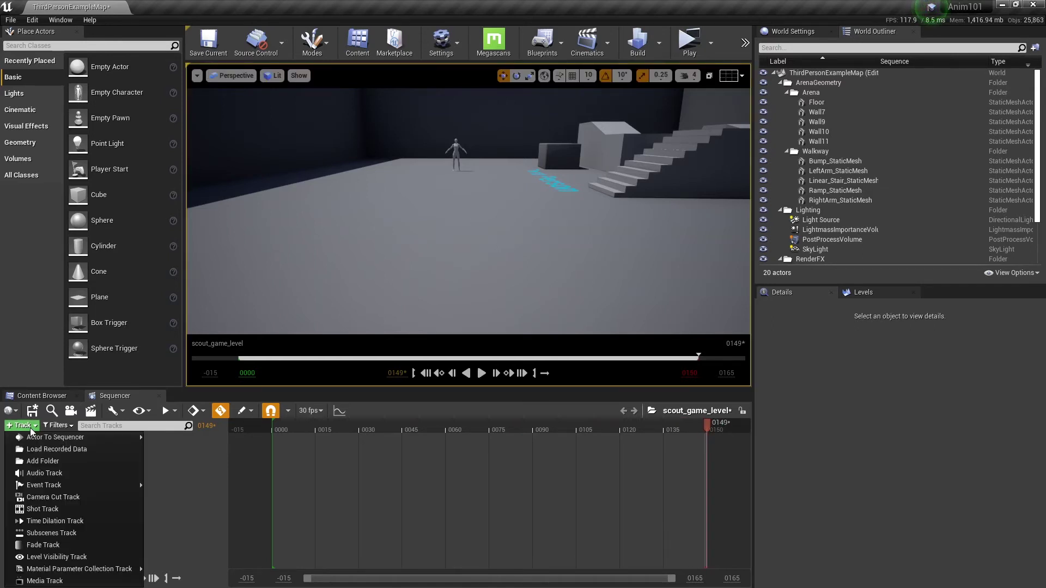
click(51, 533)
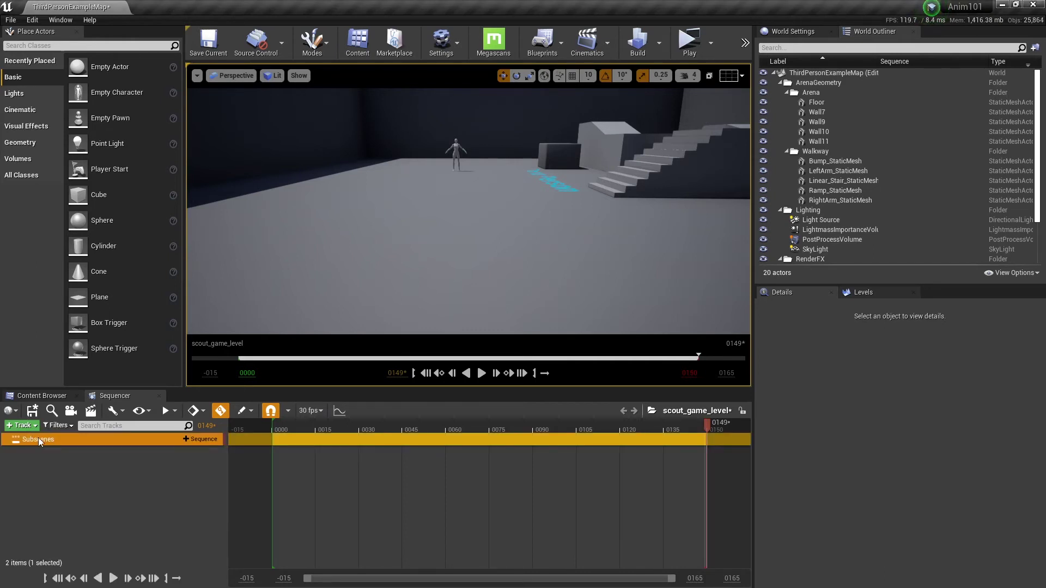
click(199, 439)
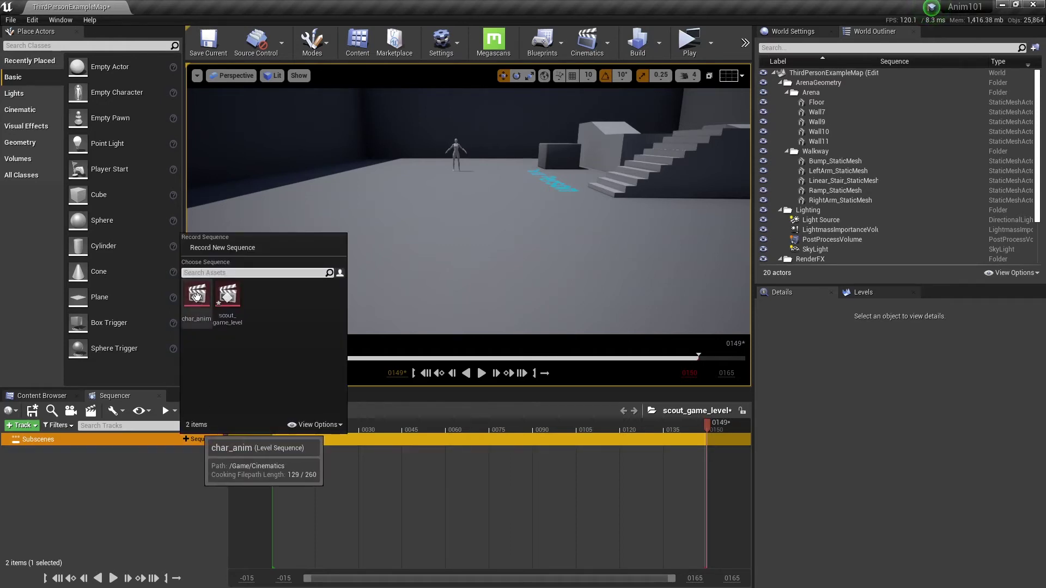
click(196, 296)
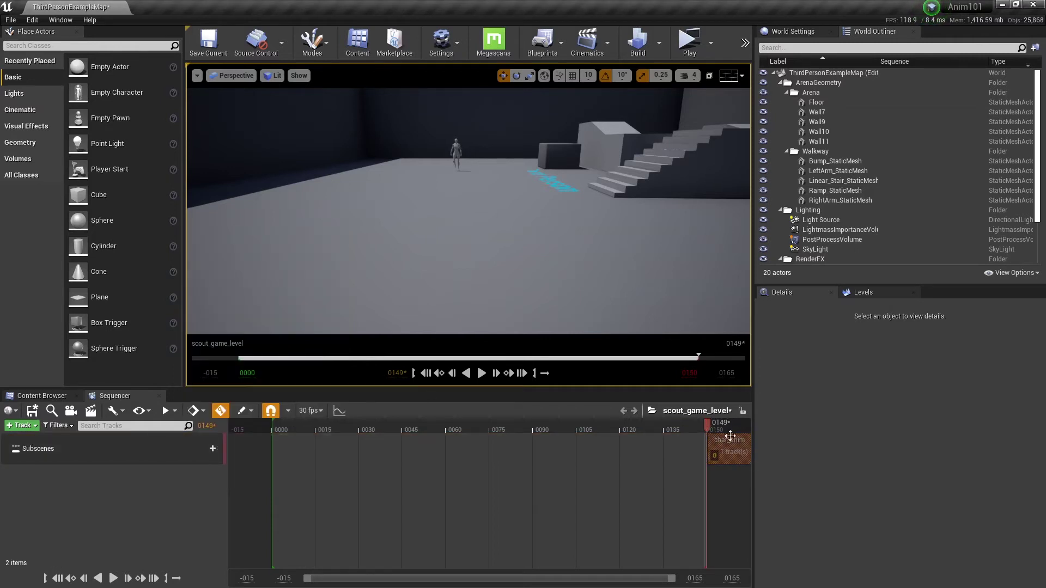
drag(725, 441, 307, 447)
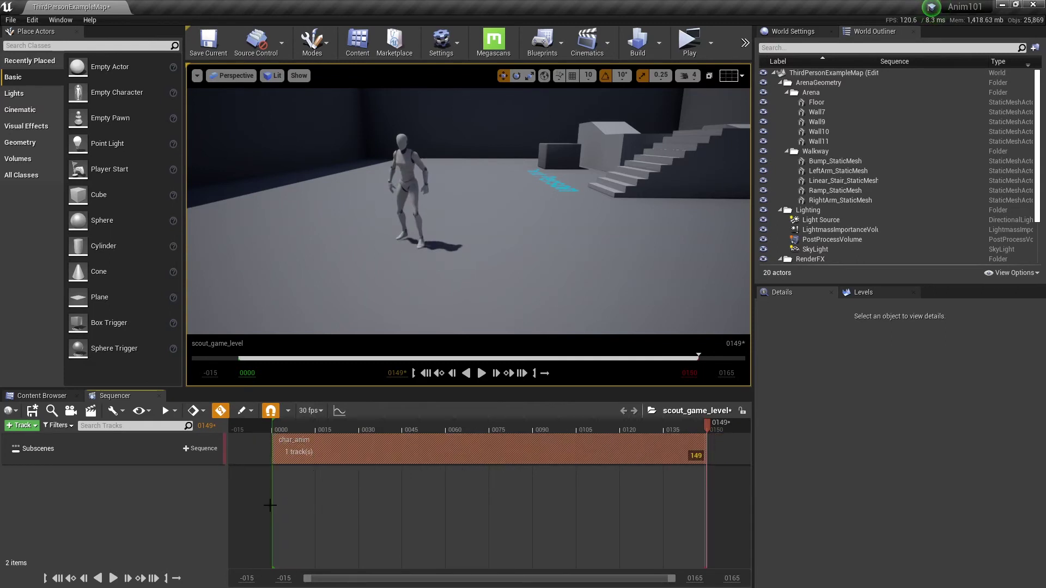
click(57, 578)
click(113, 579)
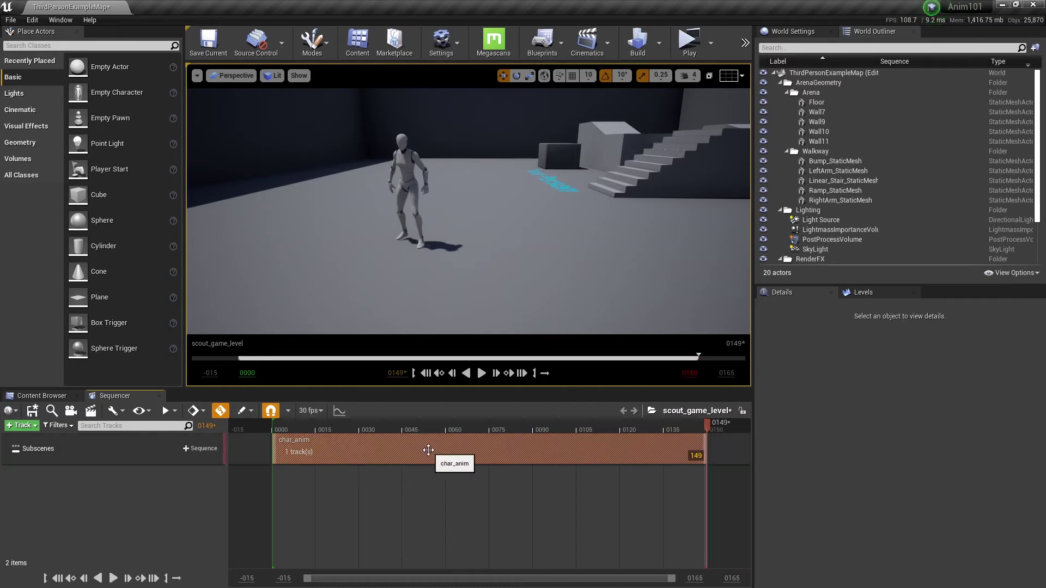
Try starting the char_anim section before frame 0, play the sequence, and move the section back to frame 0.
drag(428, 450, 335, 451)
click(482, 373)
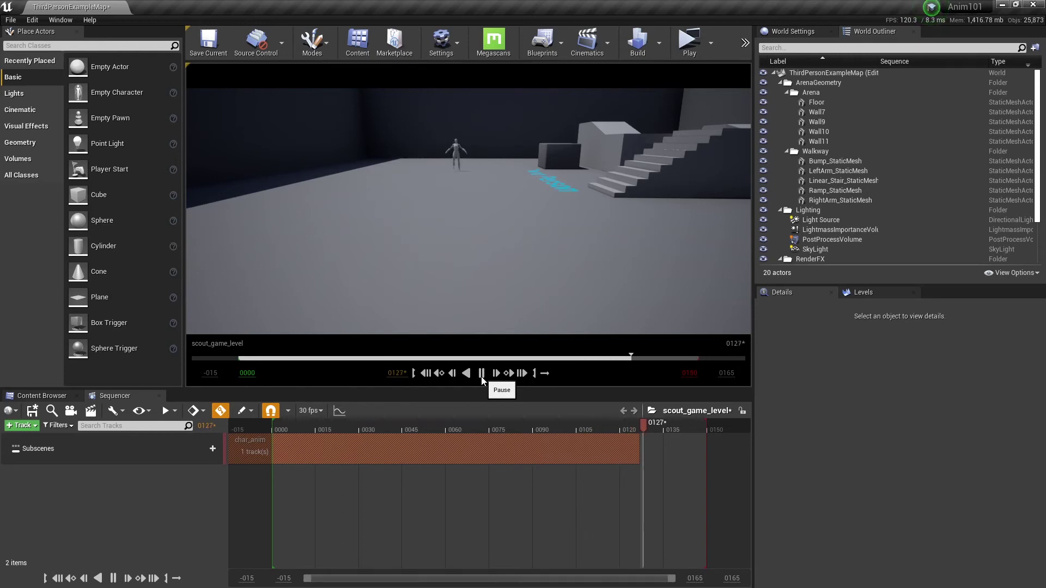
drag(401, 448, 466, 447)
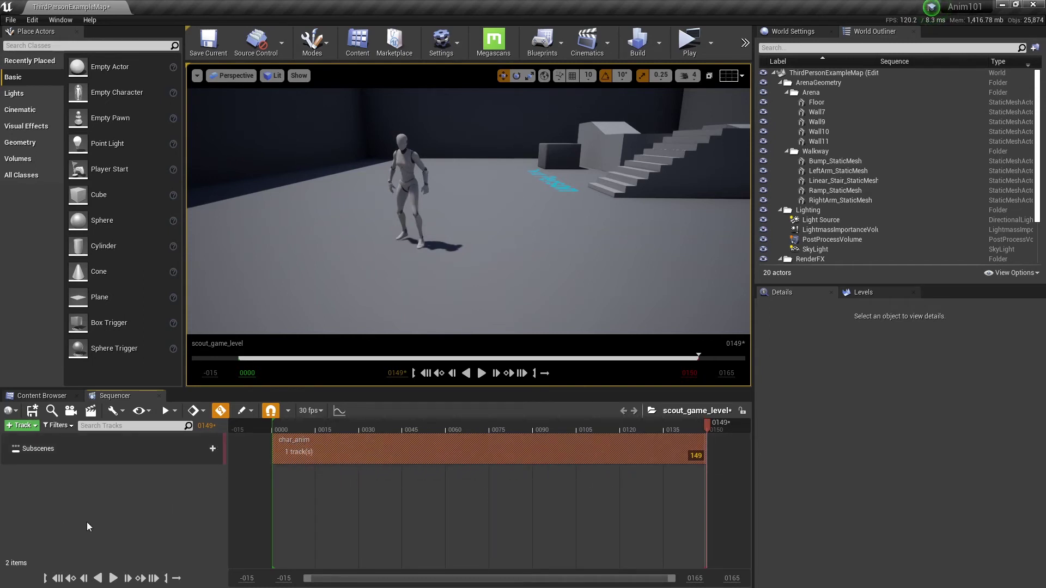
Create three cine cameras in the scout_game_level sequence and collapse their tracks.
click(71, 414)
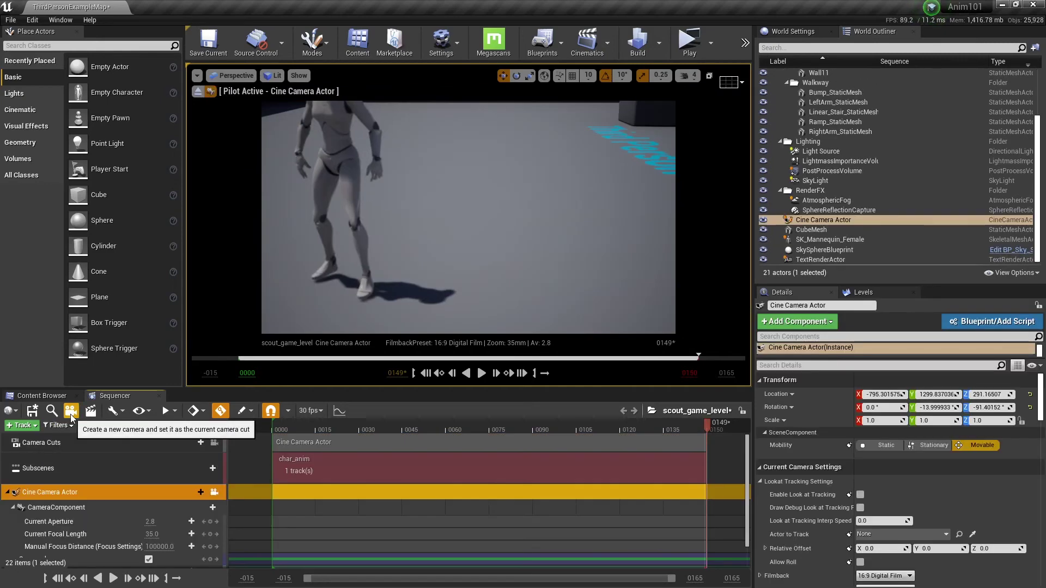
click(70, 414)
click(71, 414)
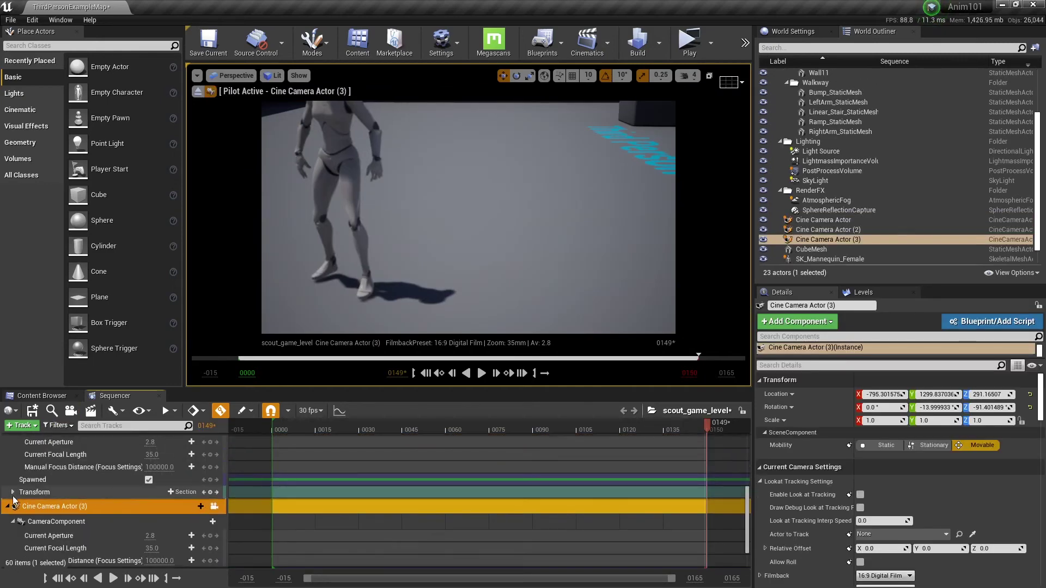
click(7, 450)
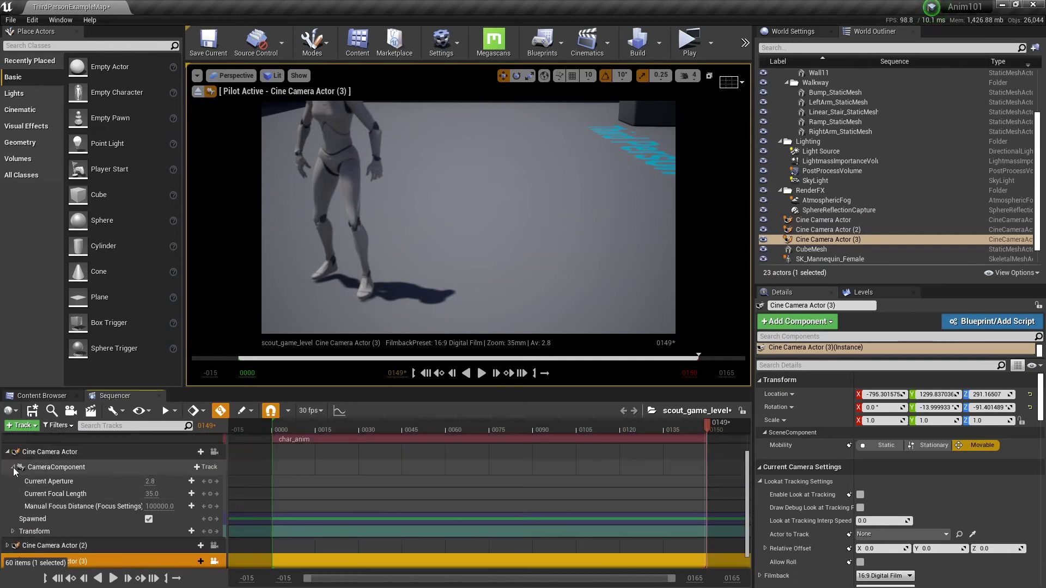
click(7, 451)
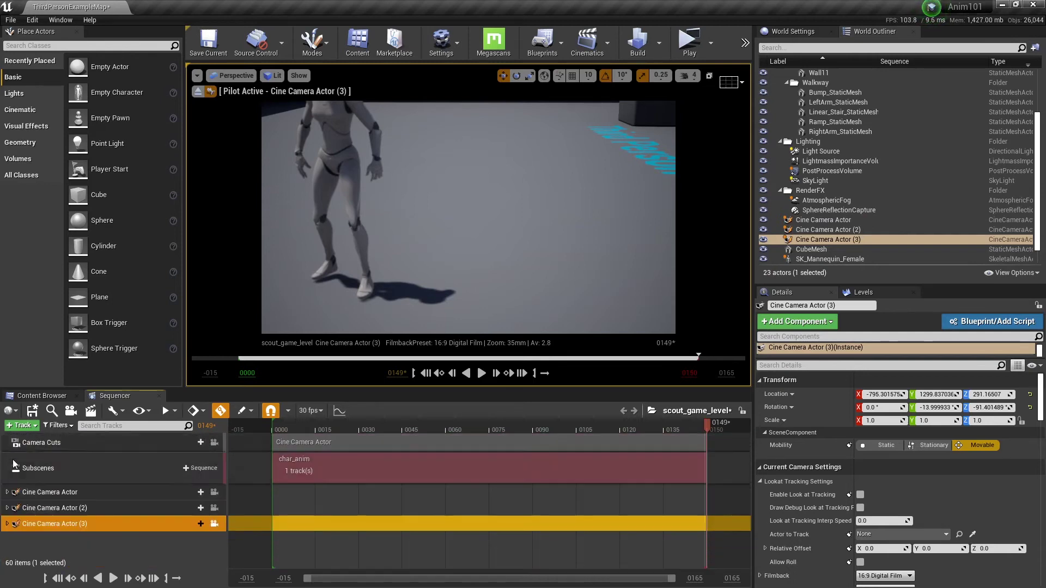
Pilot the first cine camera and move it in to frame the mannequin's head and shoulders at frame 0.
click(87, 492)
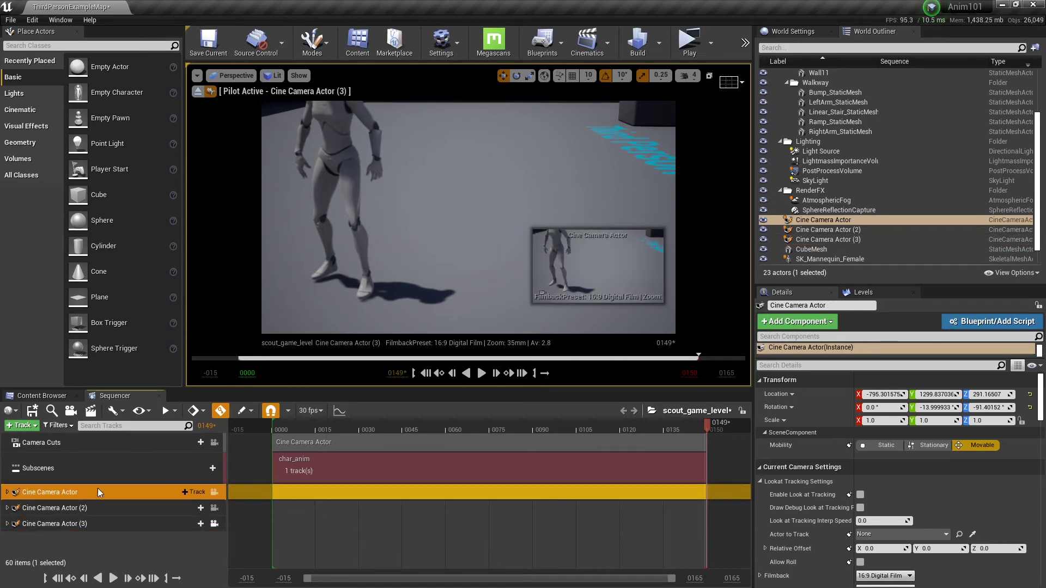
click(214, 492)
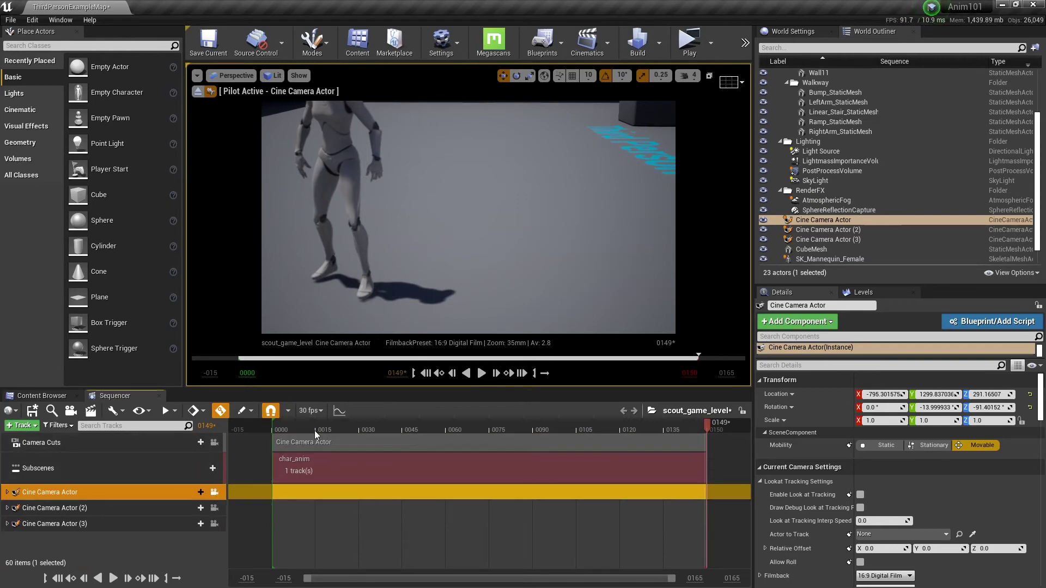
drag(311, 429, 274, 427)
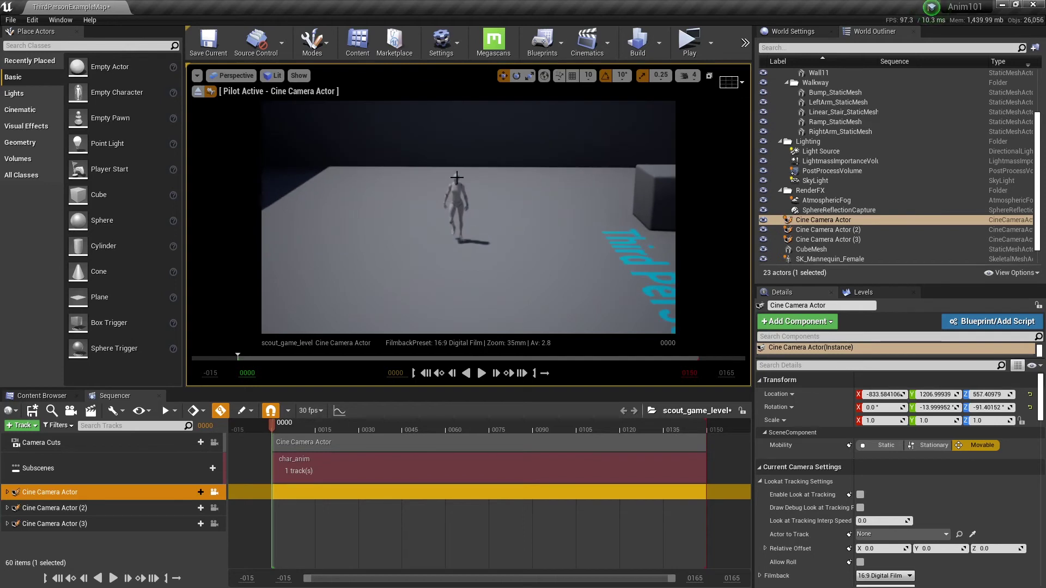
click(461, 188)
key(f)
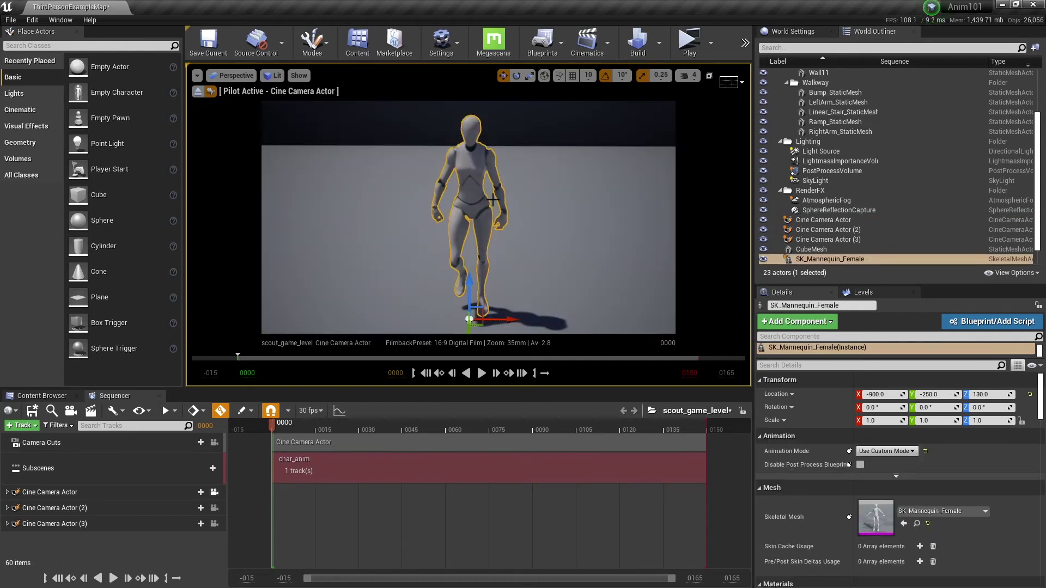
scroll(472, 172, up, 4)
mouse_move(472, 173)
right_down()
mouse_move(472, 142)
mouse_move(471, 169)
mouse_move(472, 158)
right_up()
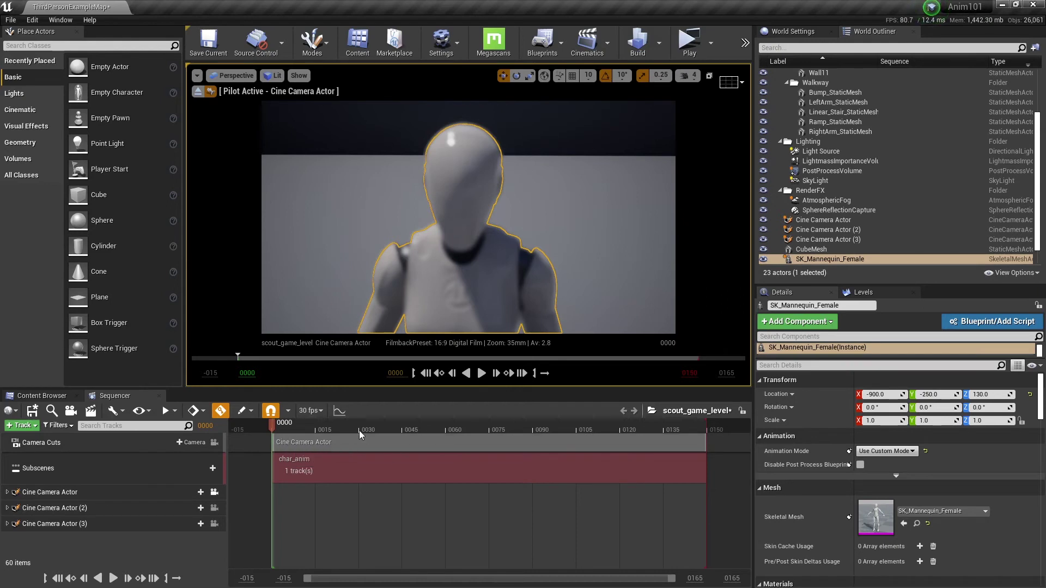
Preview the first camera's shot and trim its camera cut section to end at frame 20.
click(481, 374)
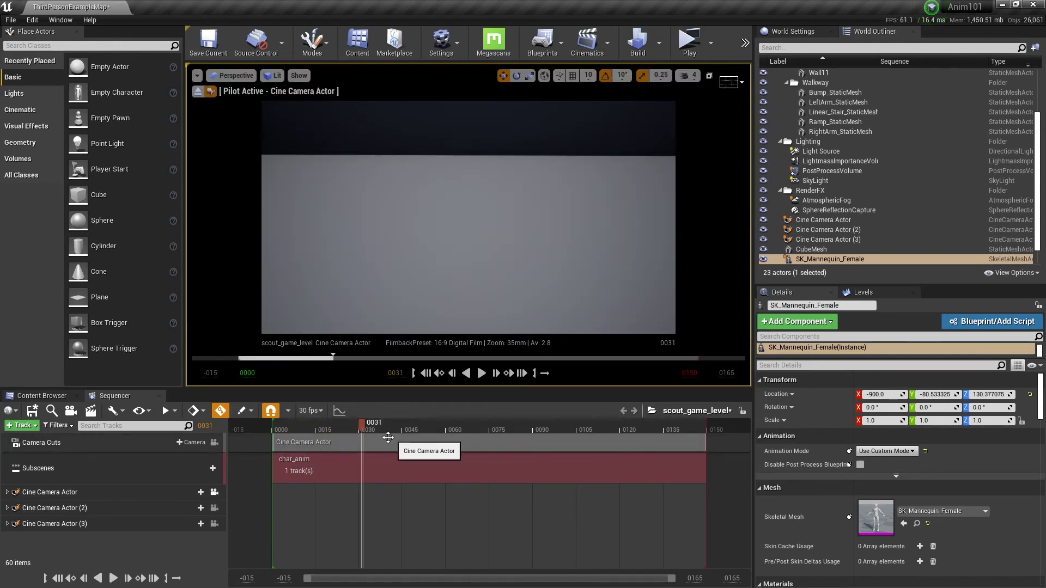
drag(362, 427, 288, 428)
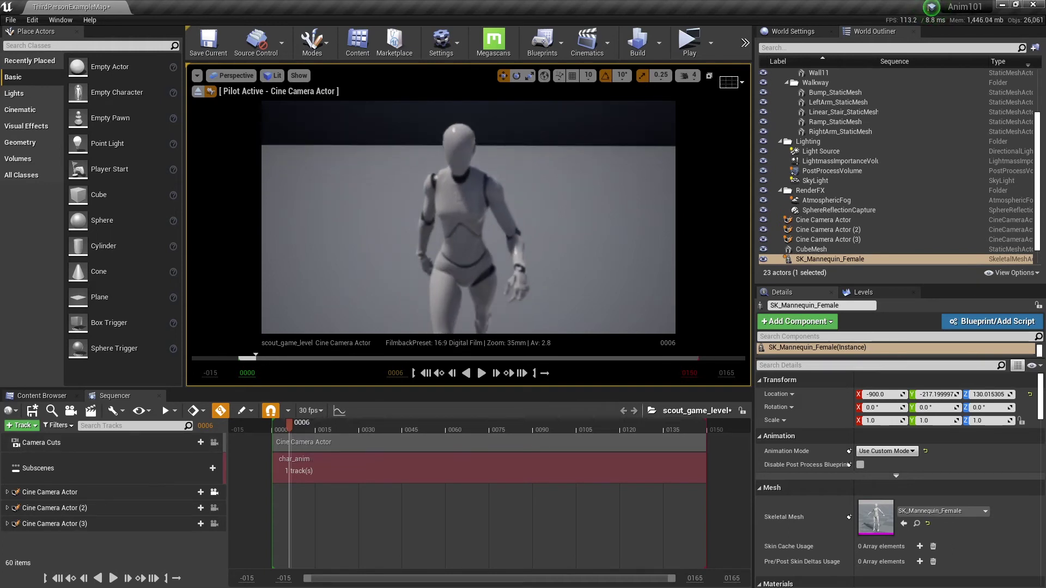
drag(286, 426, 331, 426)
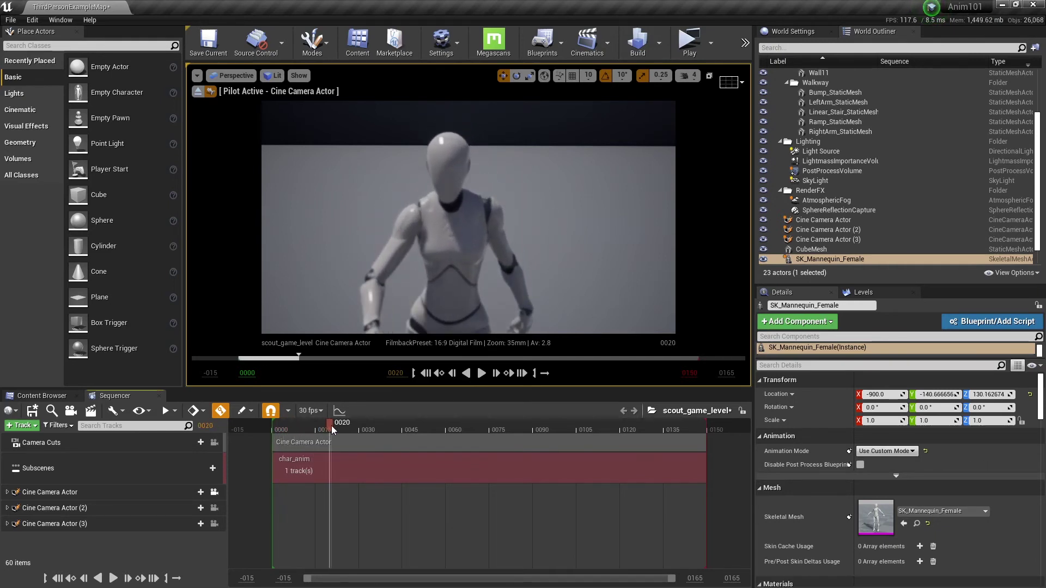
drag(705, 445, 545, 452)
key(ctrl+z)
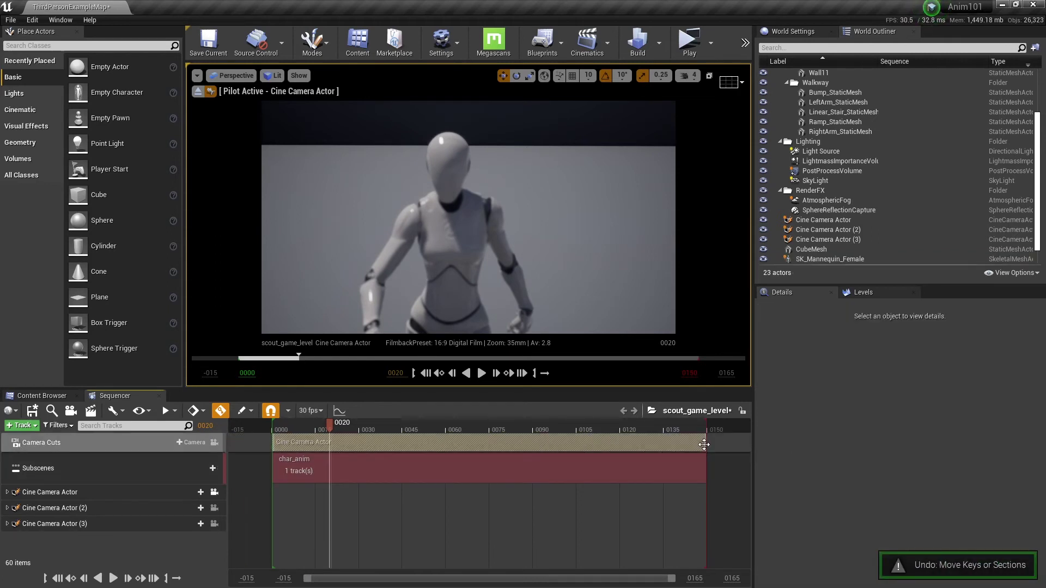
drag(706, 444, 330, 444)
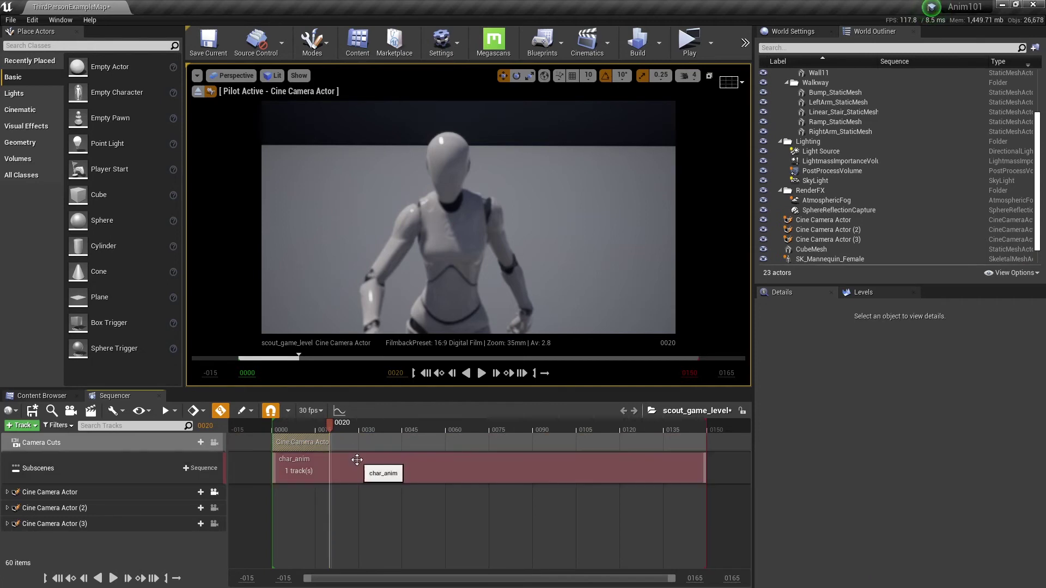
Pilot Cine Camera Actor (2) and place it beside the mannequin for a side view at frame 20.
click(60, 509)
click(215, 509)
right_drag(470, 230, 599, 211)
middle_drag(599, 211, 327, 245)
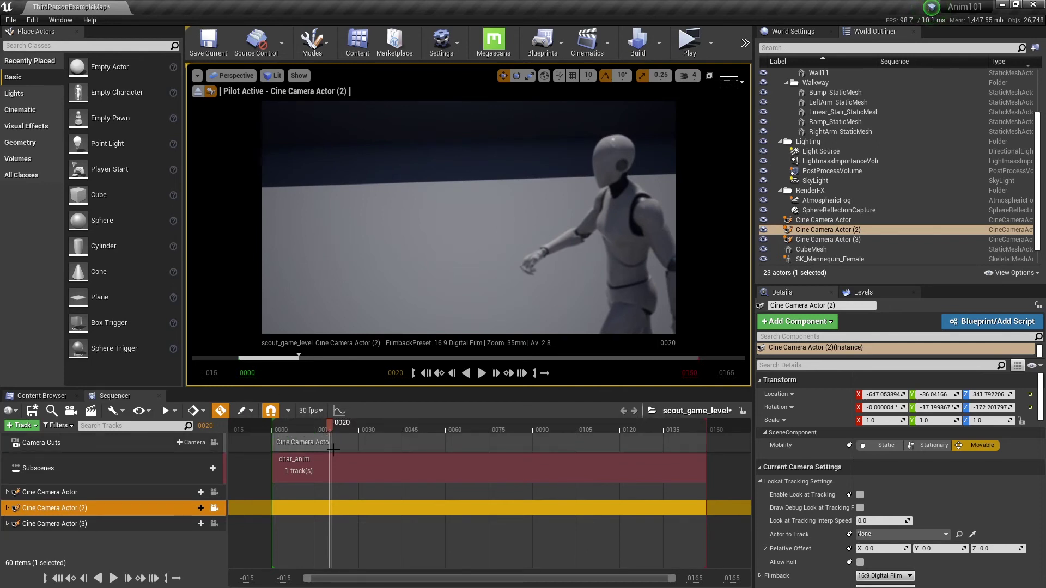
Add a camera cut to Cine Camera Actor (2) at frame 20 and trim it to end at frame 44.
click(194, 444)
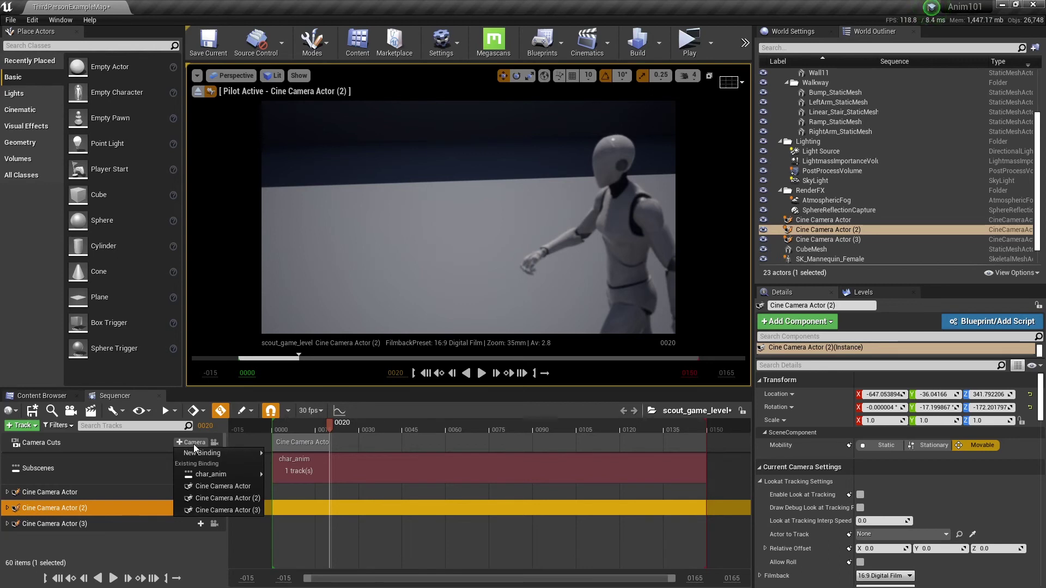
click(207, 498)
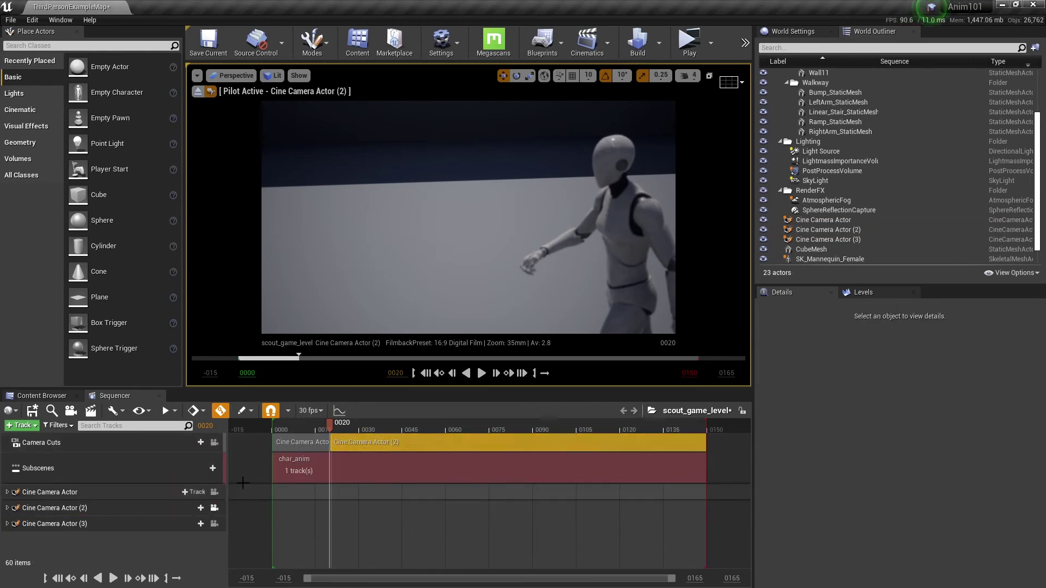
click(343, 426)
drag(344, 426, 401, 427)
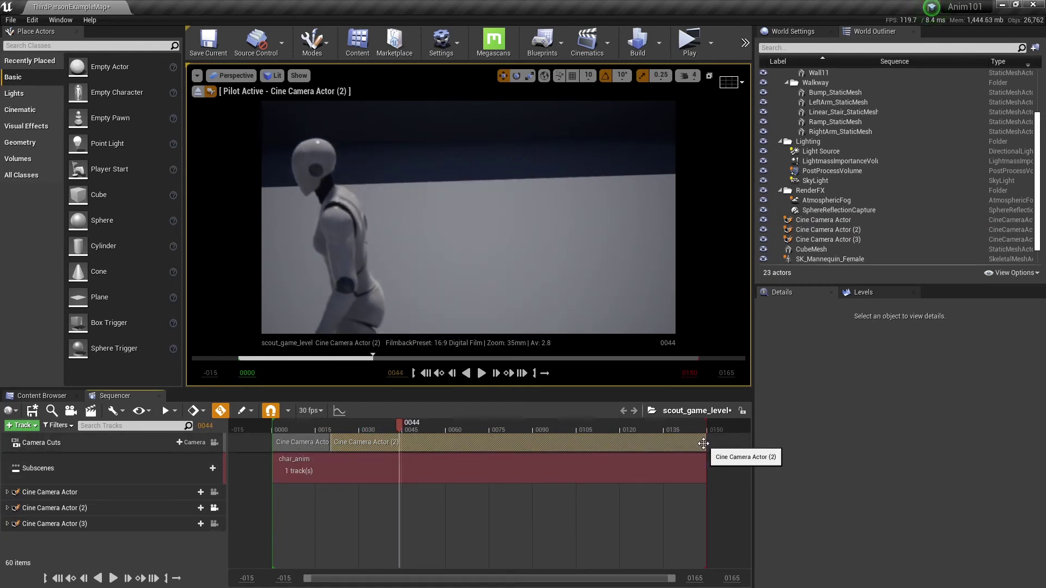
drag(705, 444, 400, 443)
Pilot Cine Camera Actor (3) into a low front view, and pan it to keep the mannequin's legs in frame at the sequence end.
click(119, 524)
click(213, 524)
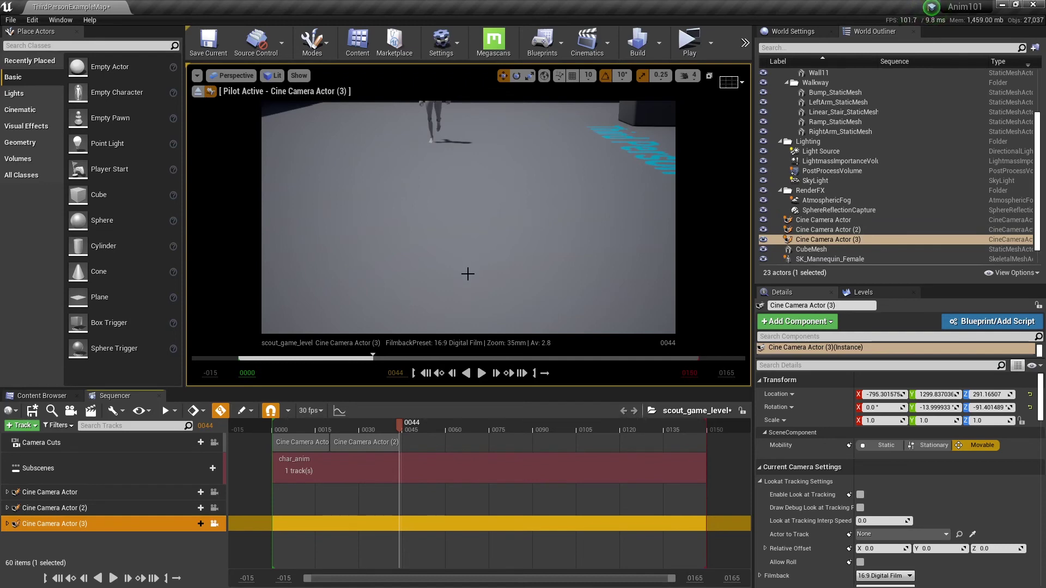
right_drag(467, 288, 467, 261)
middle_drag(467, 261, 467, 234)
right_click(469, 246)
click(431, 246)
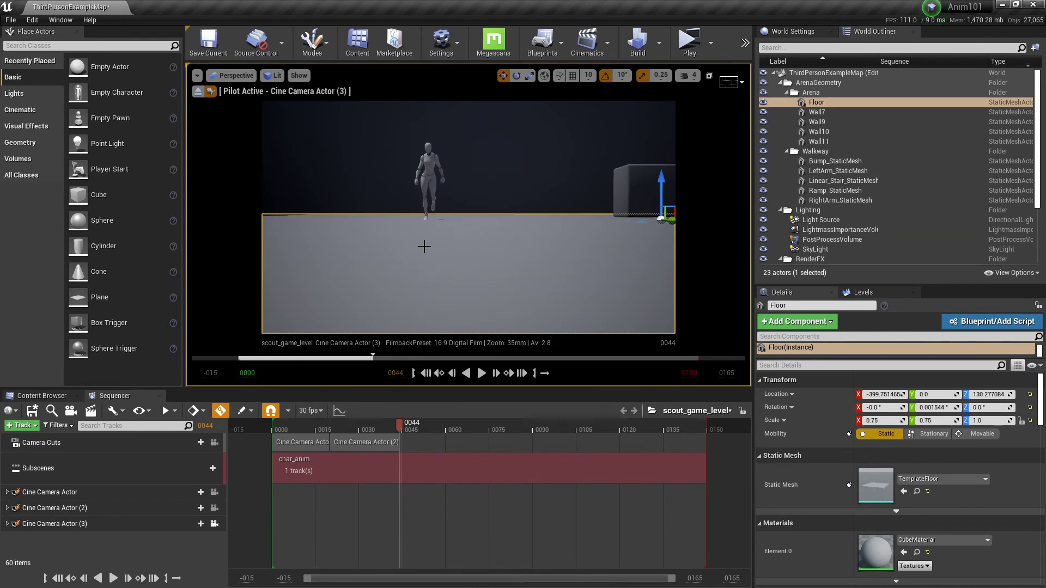
click(481, 374)
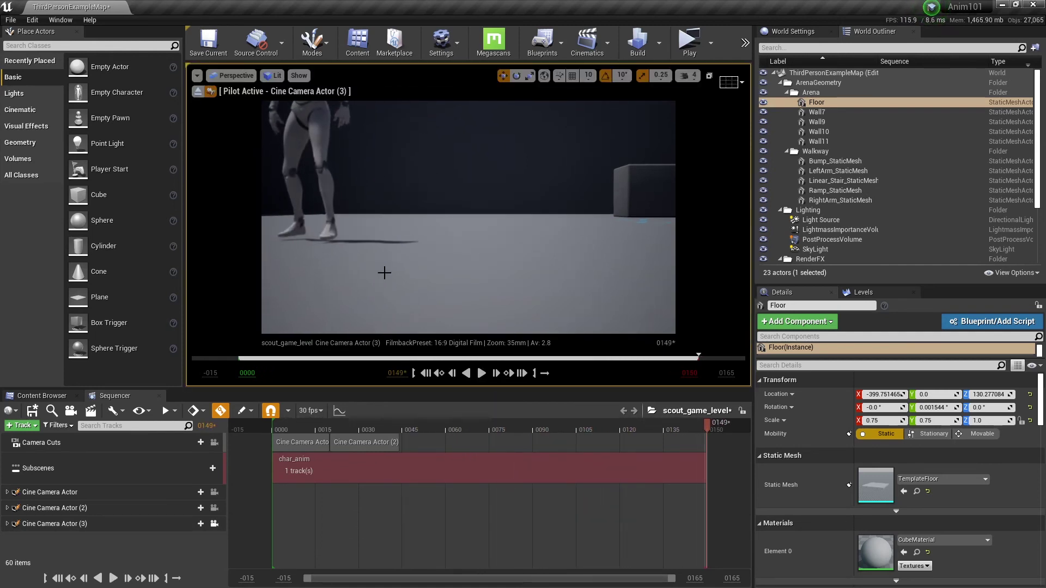
right_drag(384, 272, 345, 272)
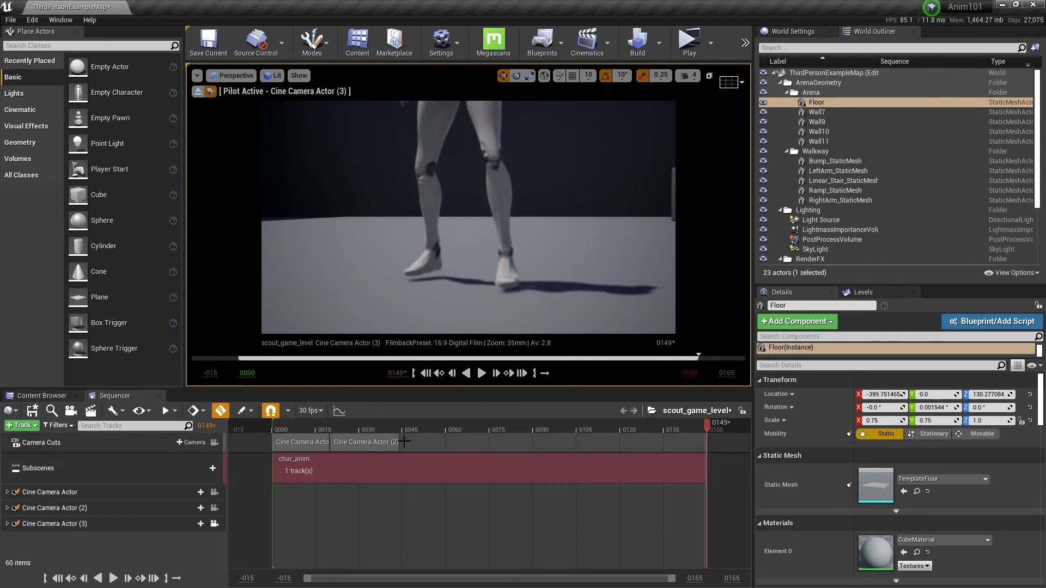
Add a camera cut to Cine Camera Actor (3) at frame 44.
drag(705, 426, 401, 427)
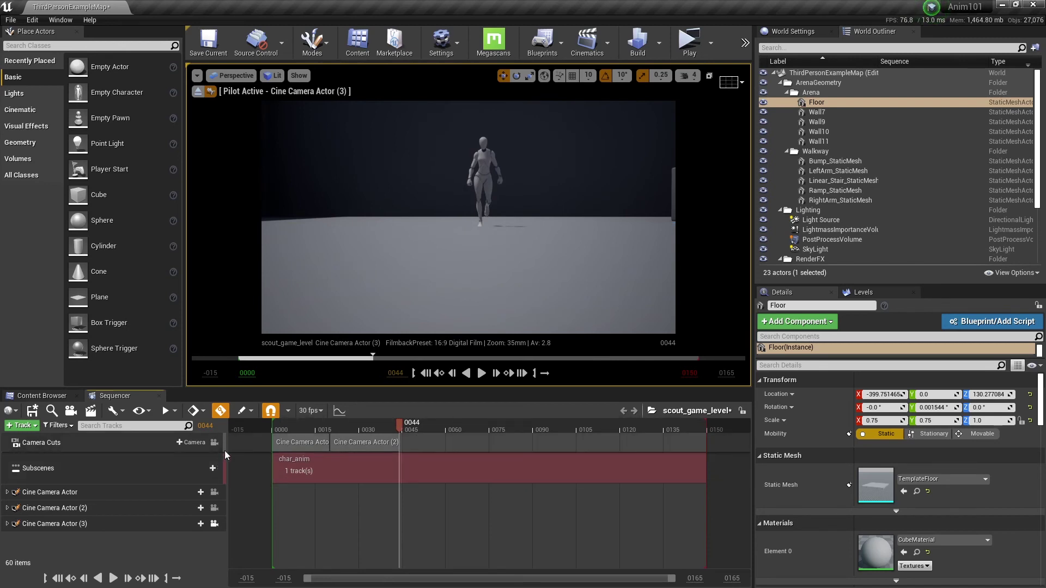
click(191, 443)
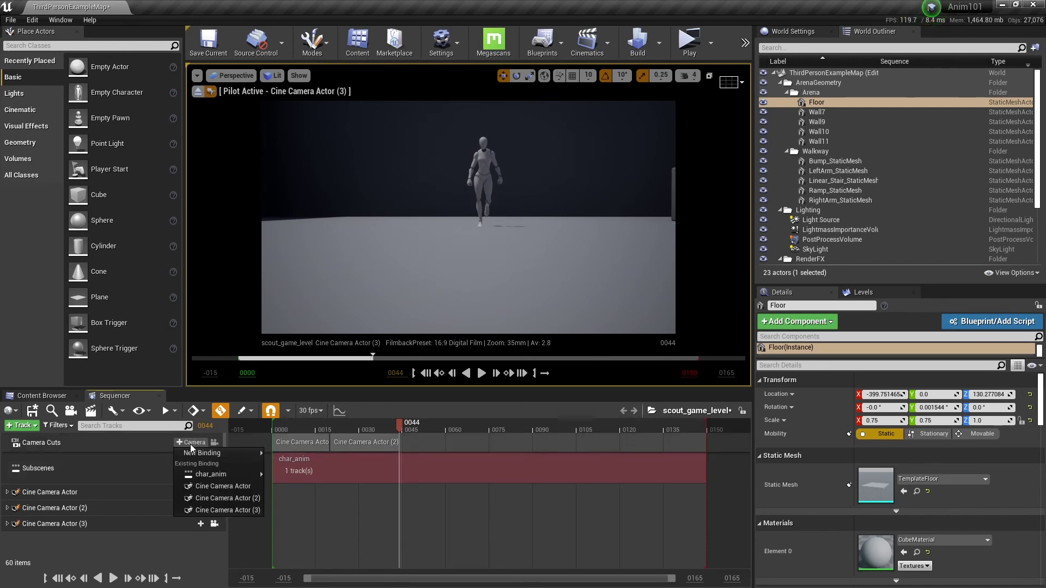
click(218, 508)
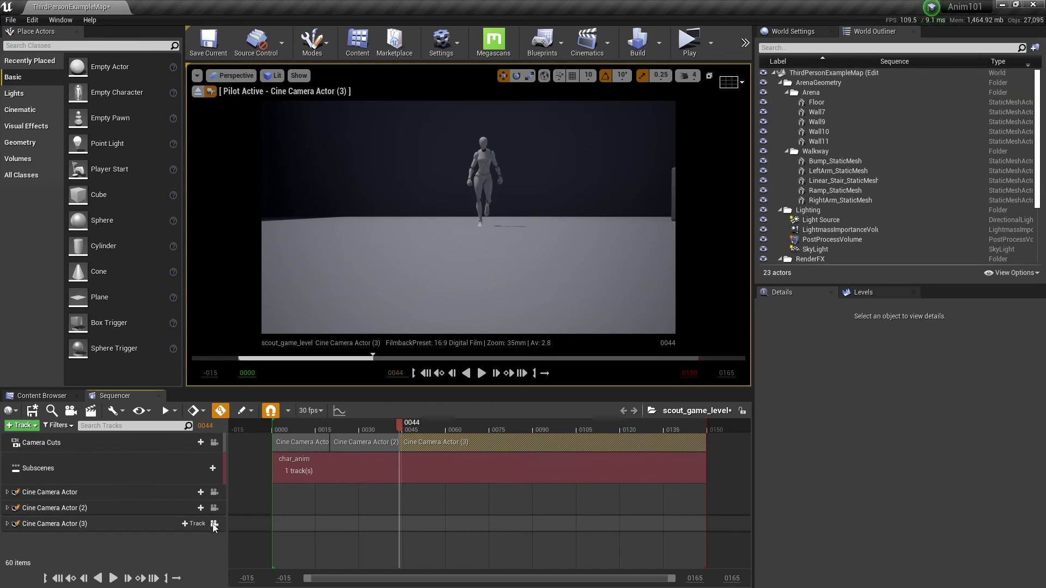
Lock the viewport to the camera cuts and play the sequence from frame 0 to review the edit.
drag(399, 425, 498, 440)
click(278, 428)
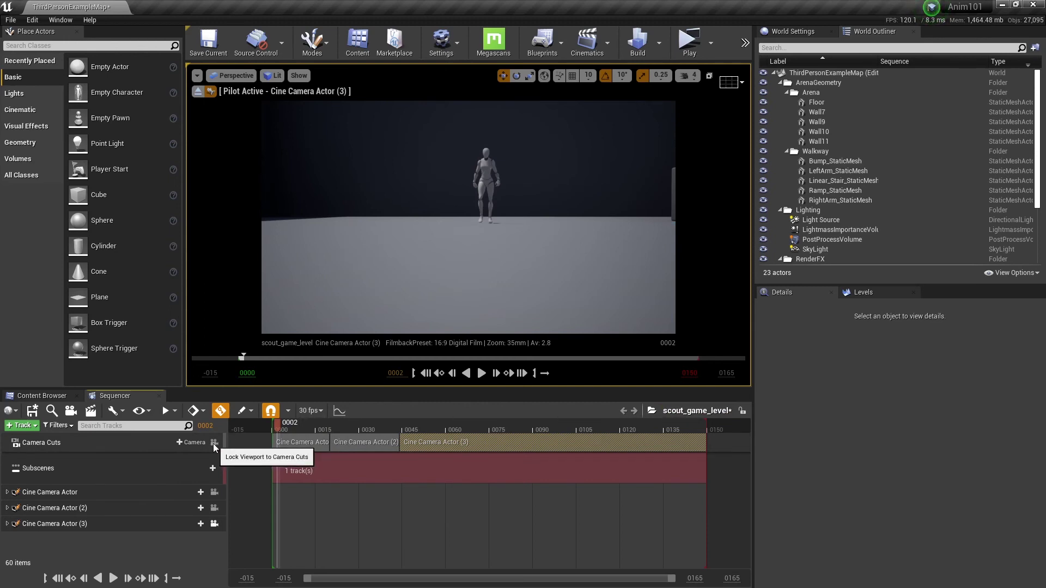
click(214, 445)
click(425, 373)
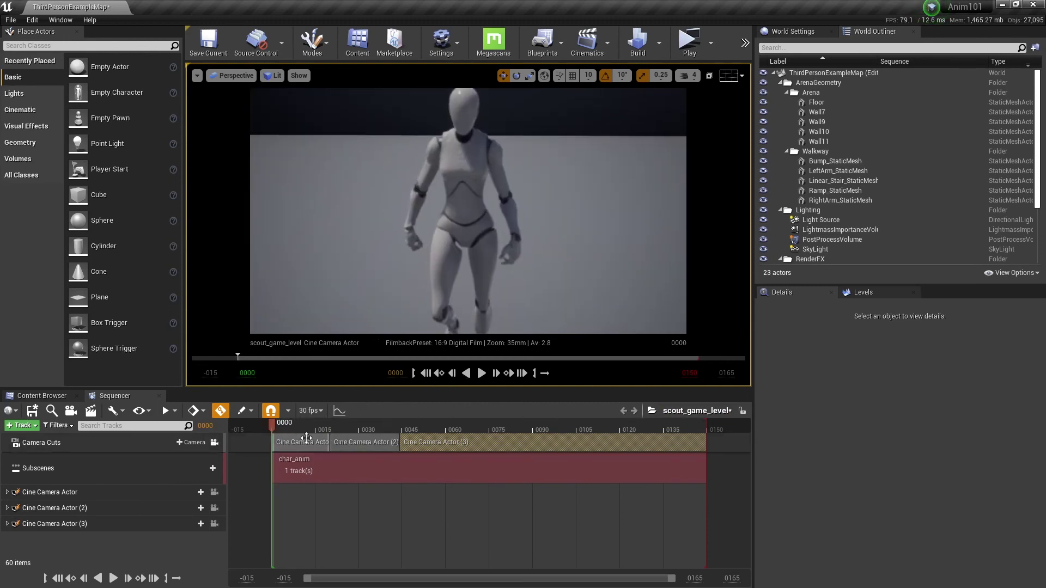
click(482, 373)
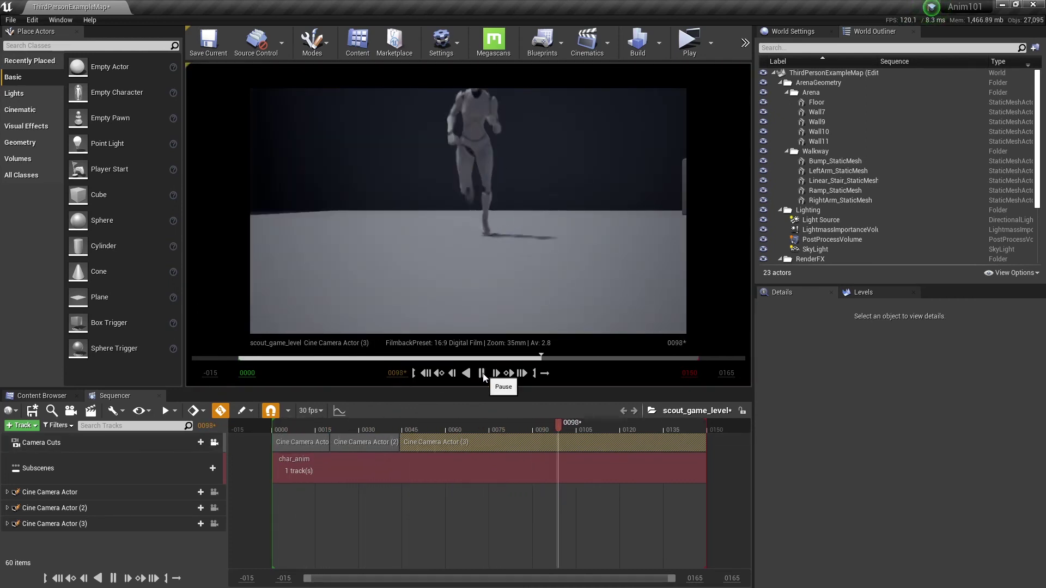
click(482, 374)
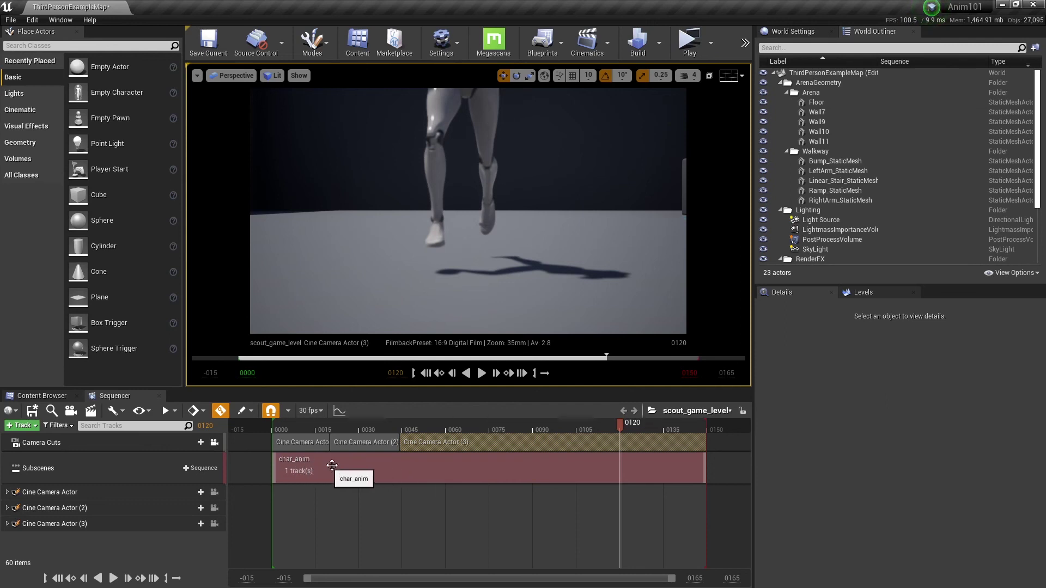
Open the char_anim subscene and lower the mannequin to a Z location of about 134.41 at frame 126.
double_click(354, 465)
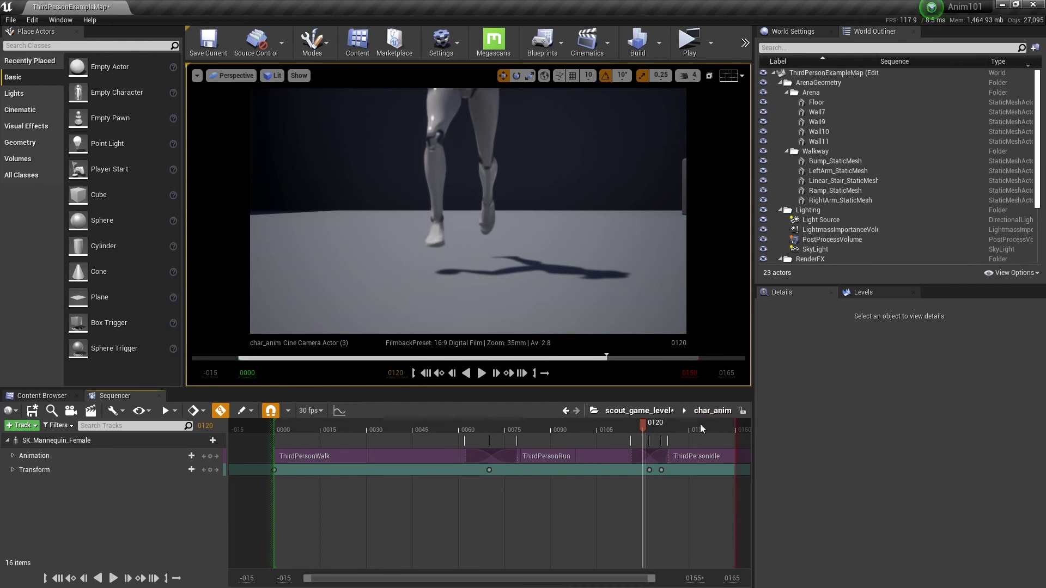
drag(634, 436, 661, 435)
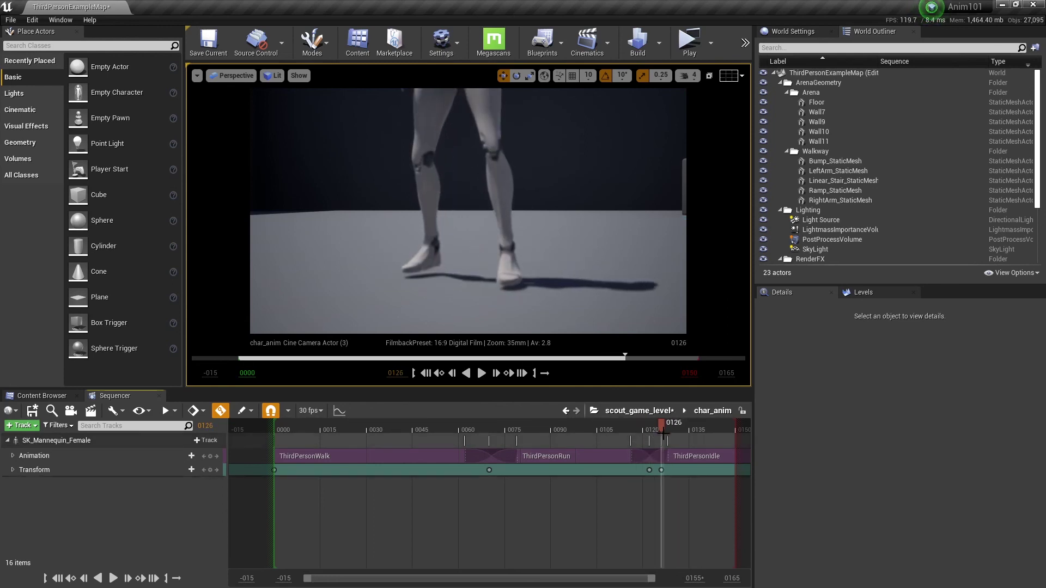
click(35, 470)
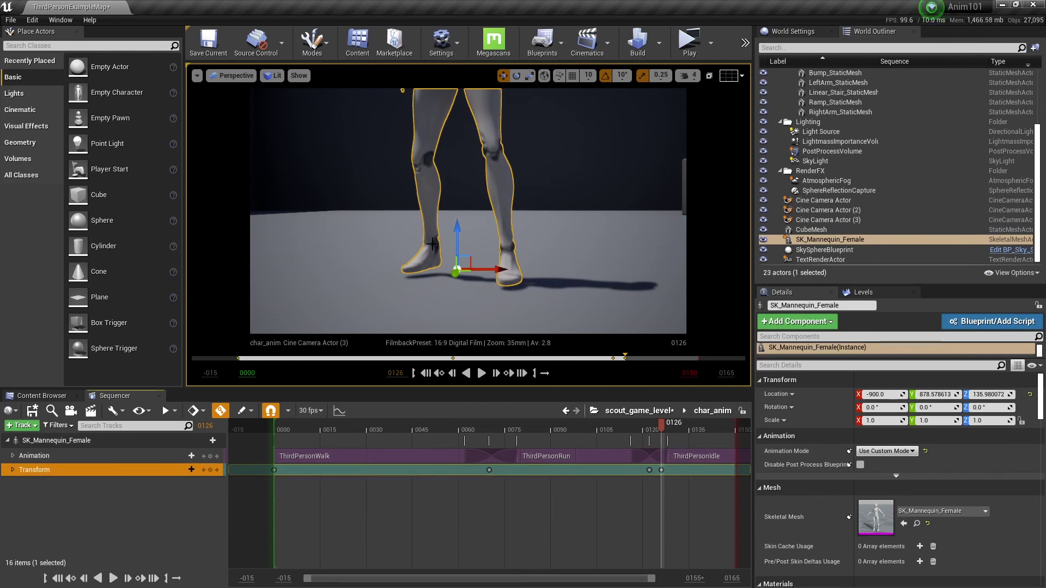
drag(455, 229, 455, 232)
mouse_move(666, 426)
mouse_down()
mouse_move(710, 427)
mouse_move(684, 430)
mouse_up()
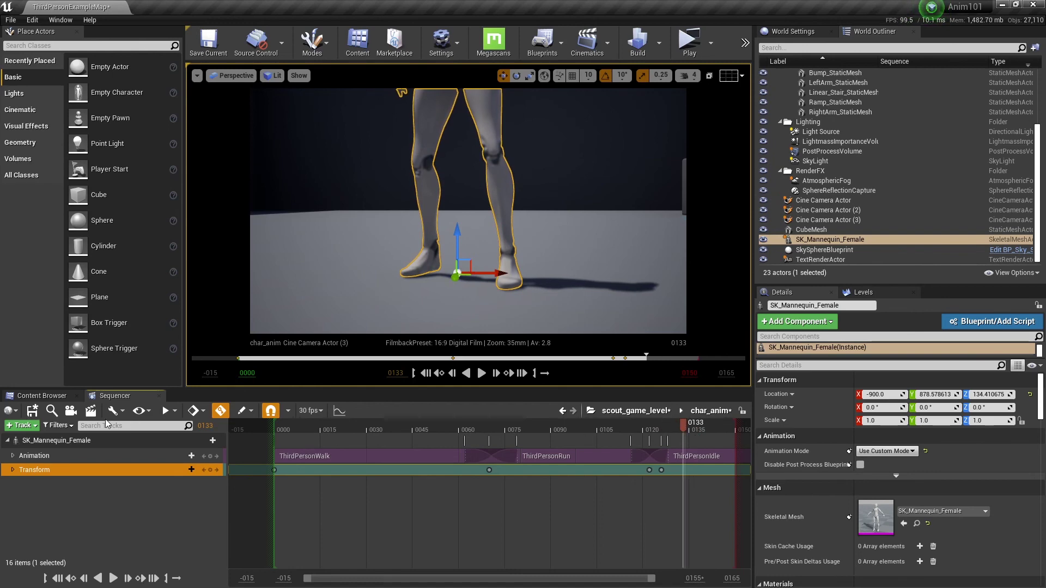
Save the char_anim and scout_game_level sequences, and return to scout_game_level near its first frame.
click(32, 411)
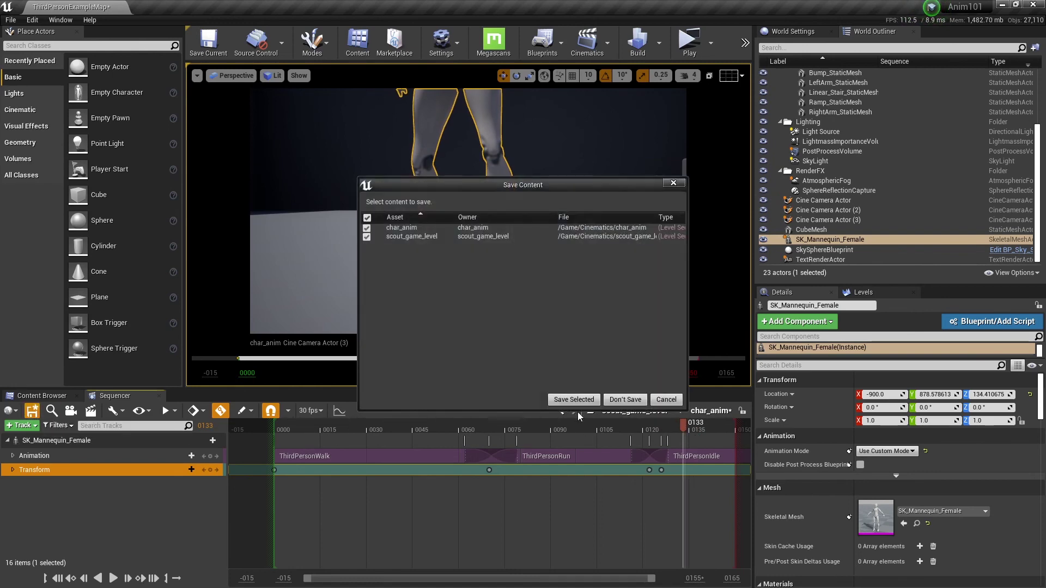
click(575, 400)
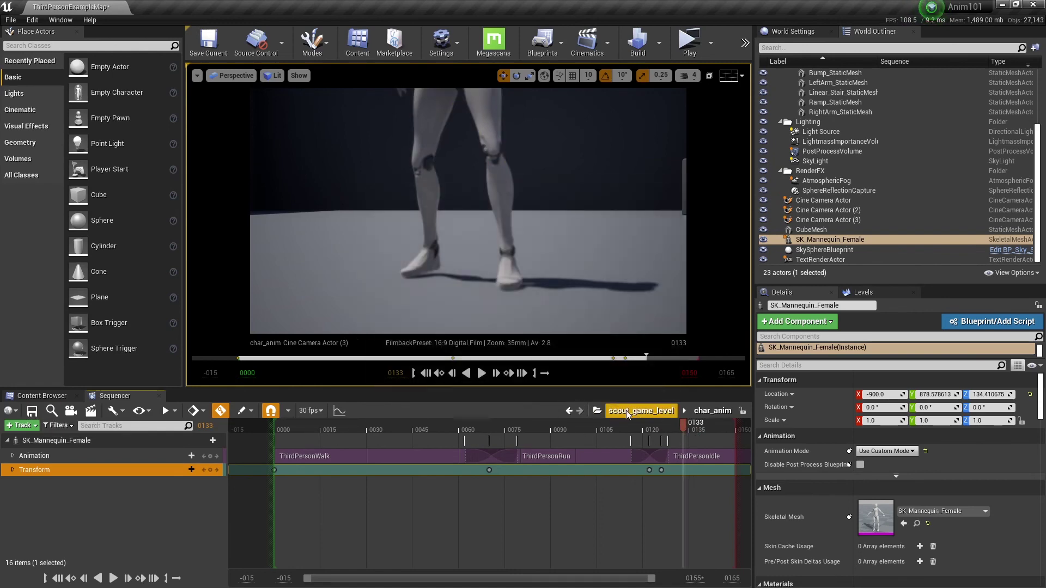
click(643, 411)
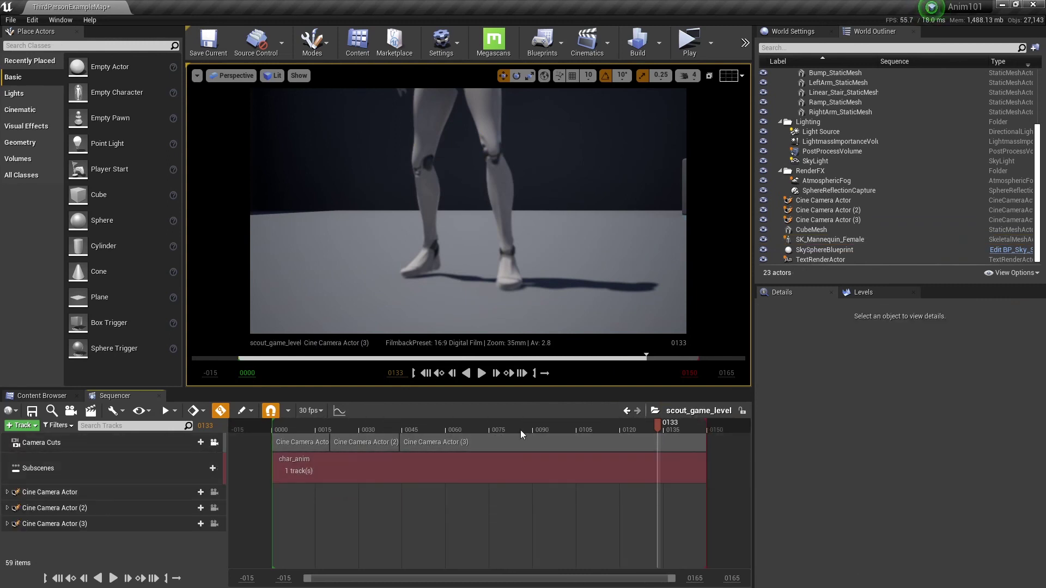
drag(658, 427, 279, 440)
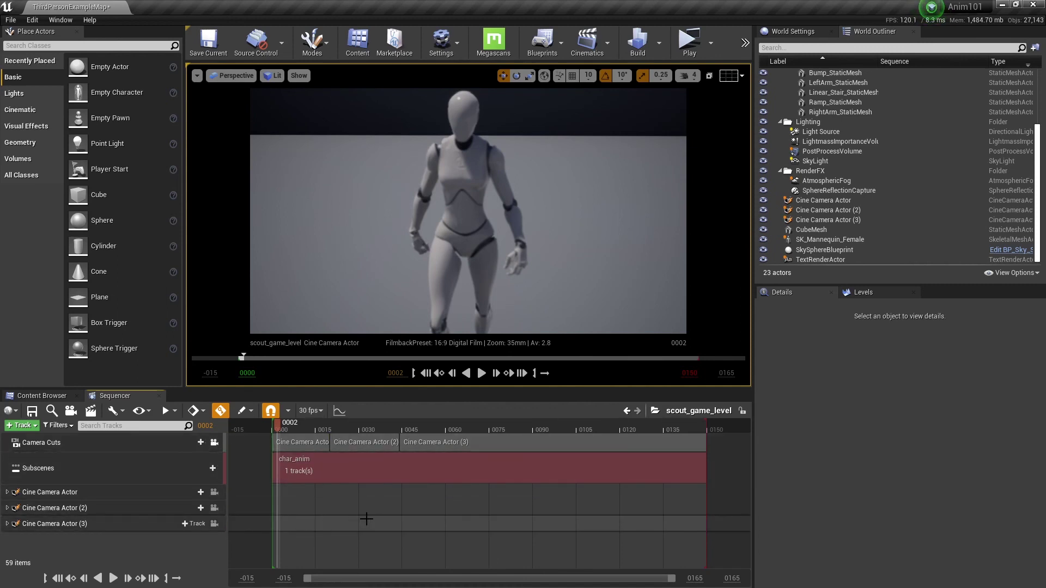
click(42, 396)
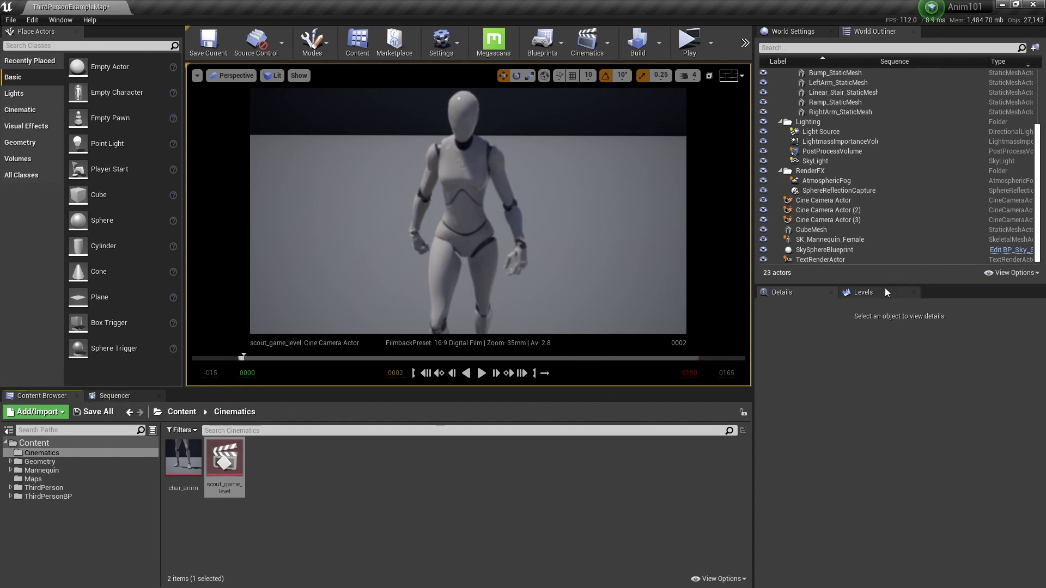
click(117, 397)
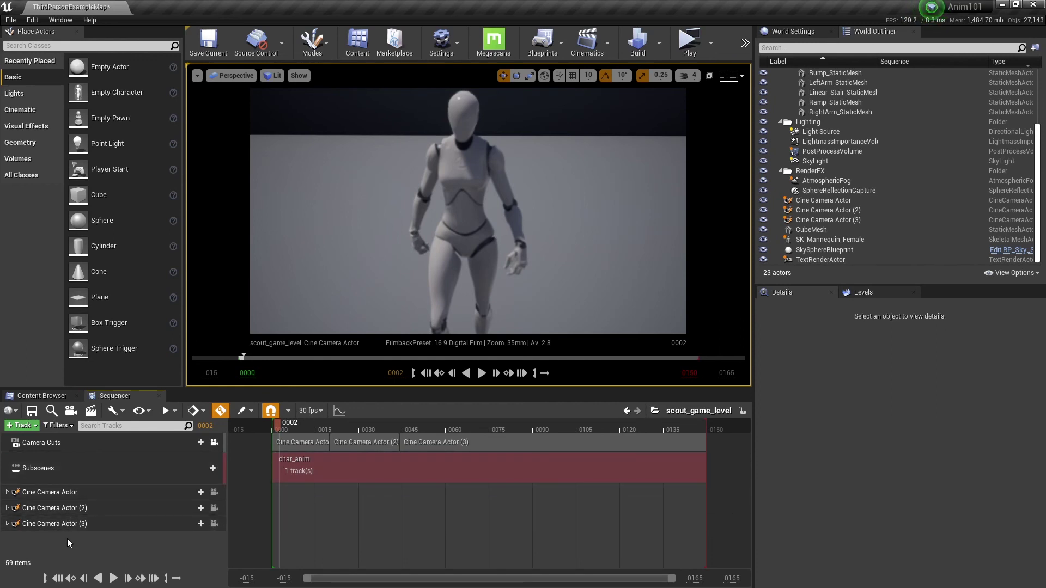
click(22, 426)
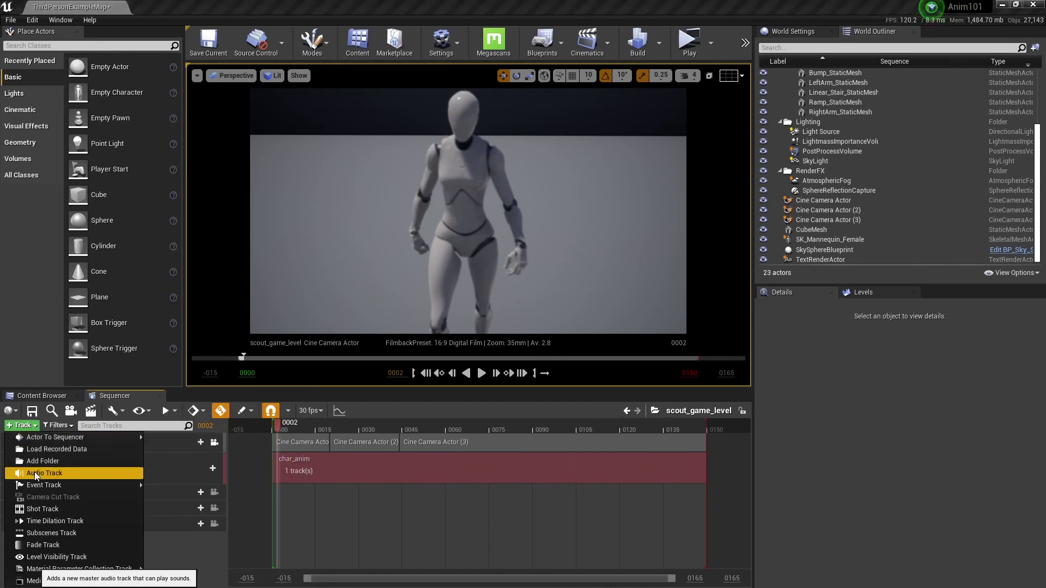
click(330, 463)
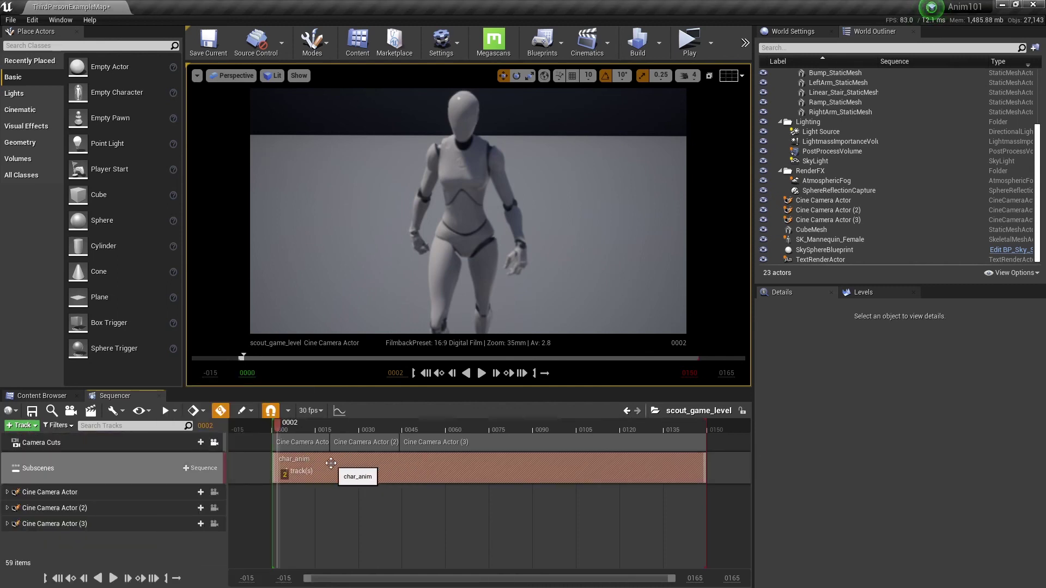